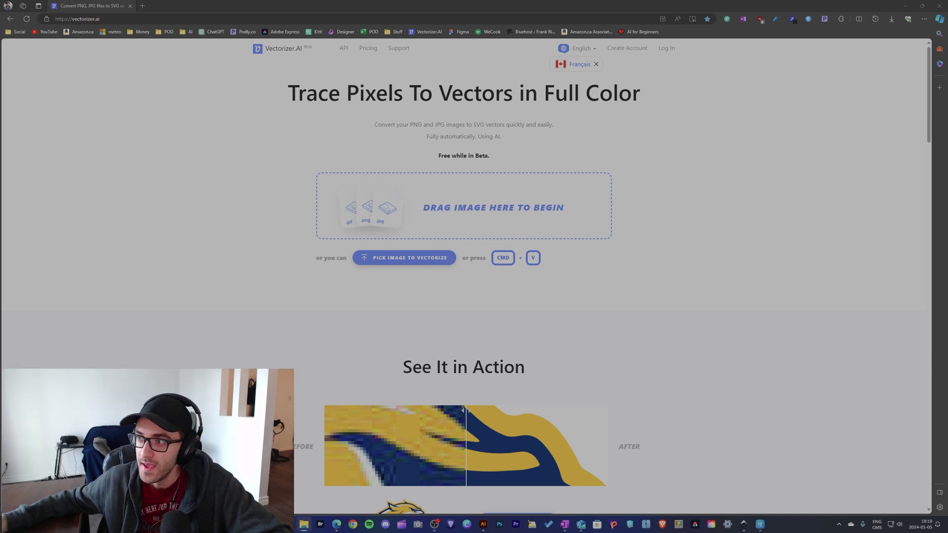
- Upload infinite-love.jpg to Vectorizer.AI, then open its download options with Fill Gaps unchecked
drag(599, 208, 494, 212)
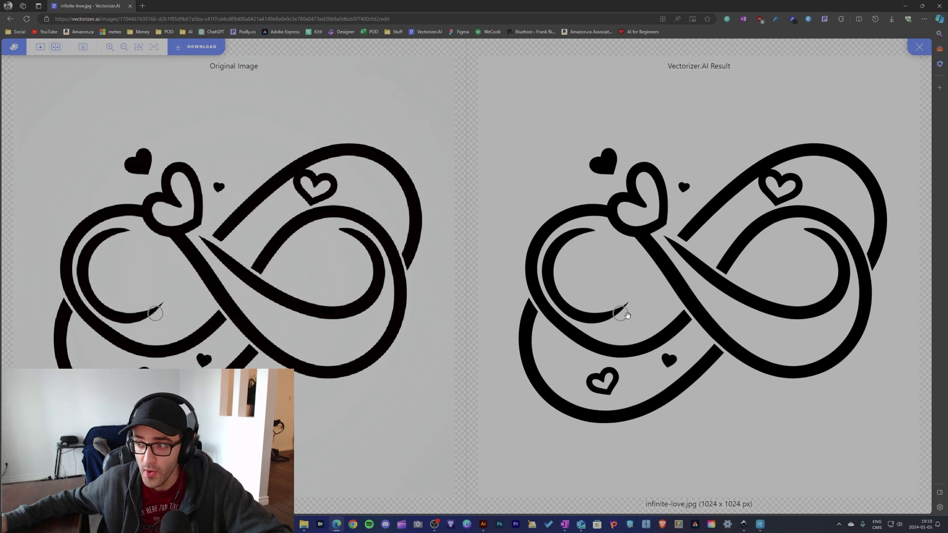
click(210, 50)
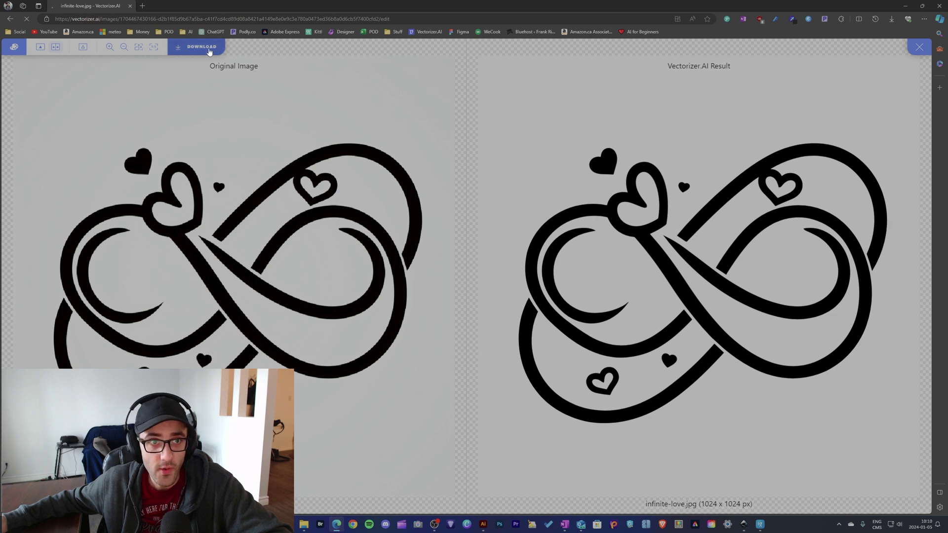
click(601, 187)
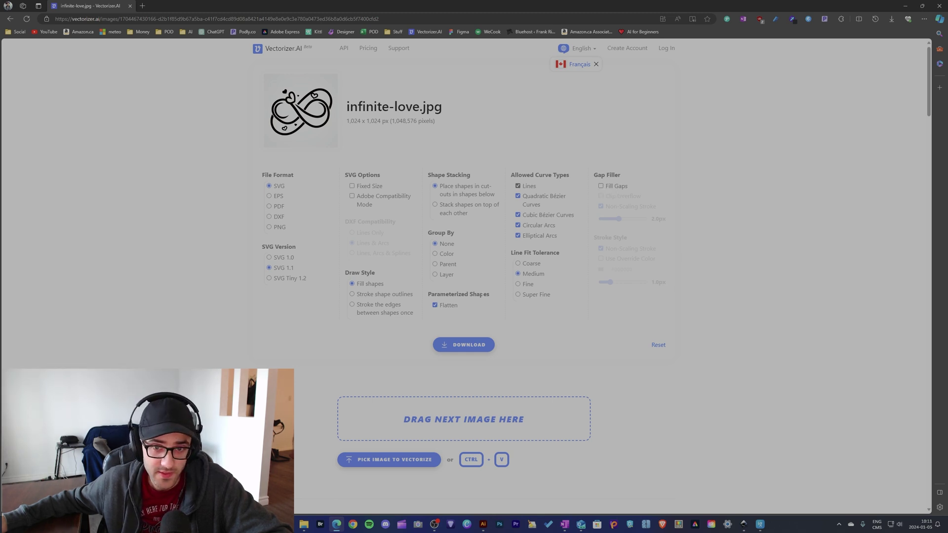
- Enable Flatten, download infinite-love.svg, and open it from Edge's Downloads panel
click(436, 306)
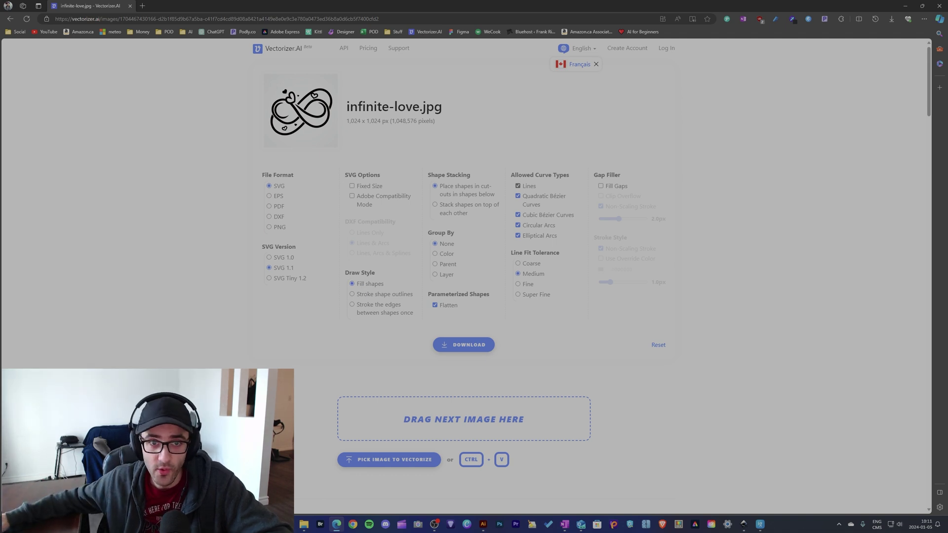
click(463, 345)
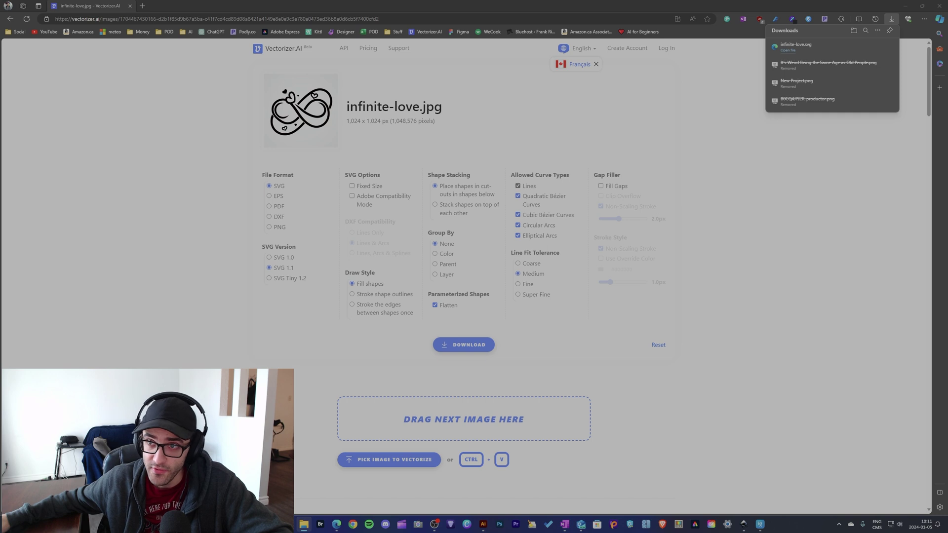
click(795, 44)
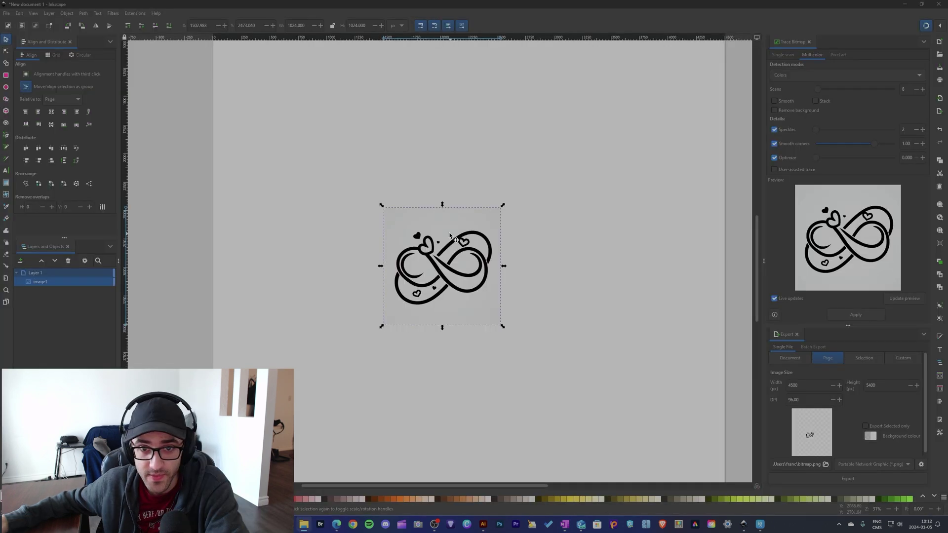
- Delete the old infinity object and paste the infinity-heart image onto the Inkscape page
key(Delete)
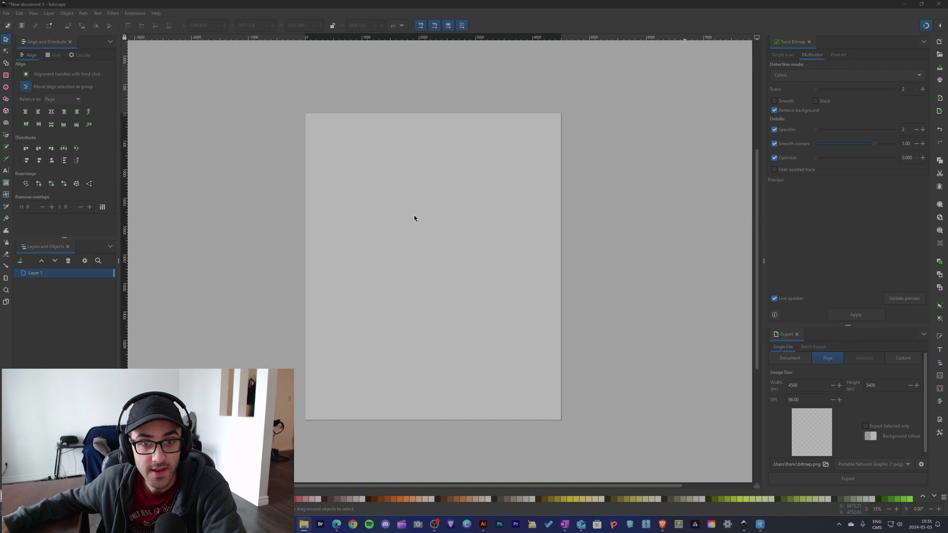
key(ctrl+v)
scroll(452, 257, up, 4)
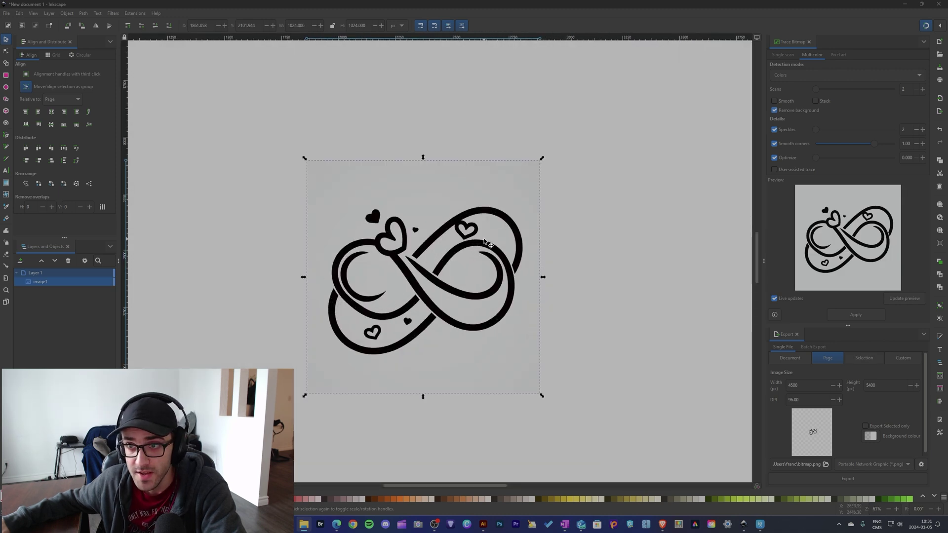
scroll(486, 243, down, 3)
- Set up Trace Bitmap in Multicolor mode and move the image beside the page
right_click(511, 221)
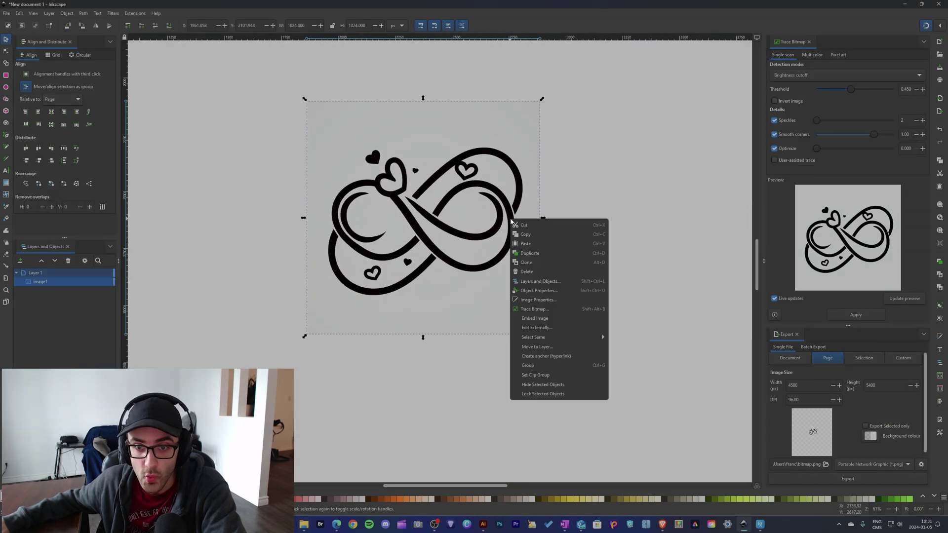
click(535, 310)
click(812, 55)
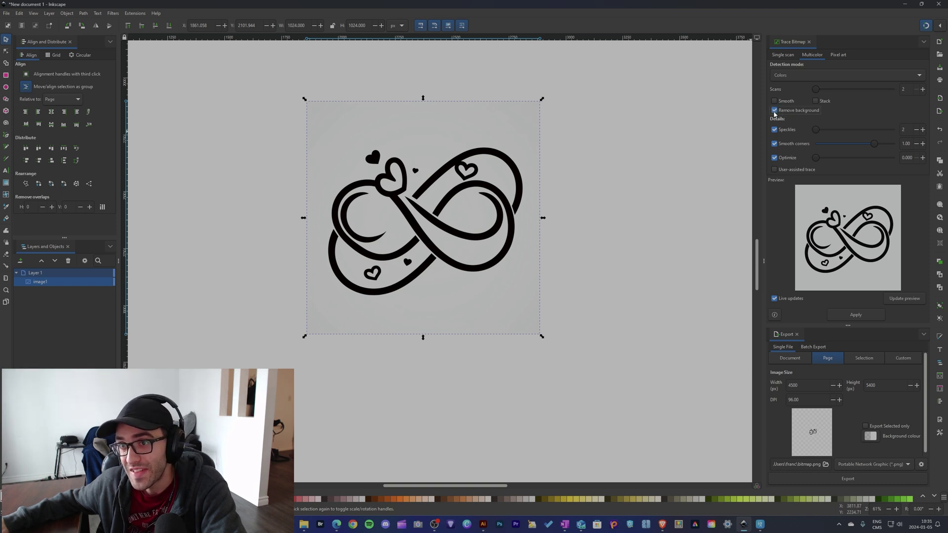
click(496, 141)
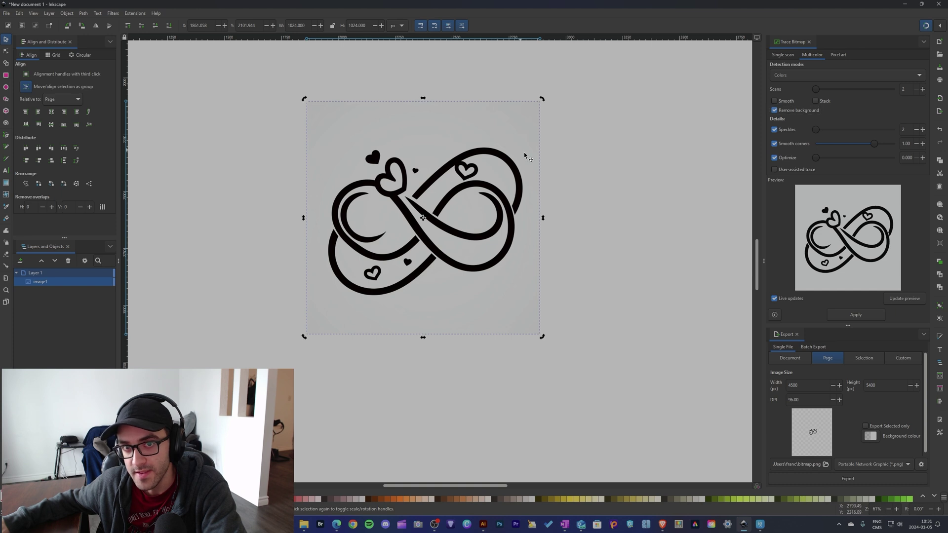
scroll(526, 164, down, 4)
drag(526, 165, 589, 192)
scroll(598, 197, up, 2)
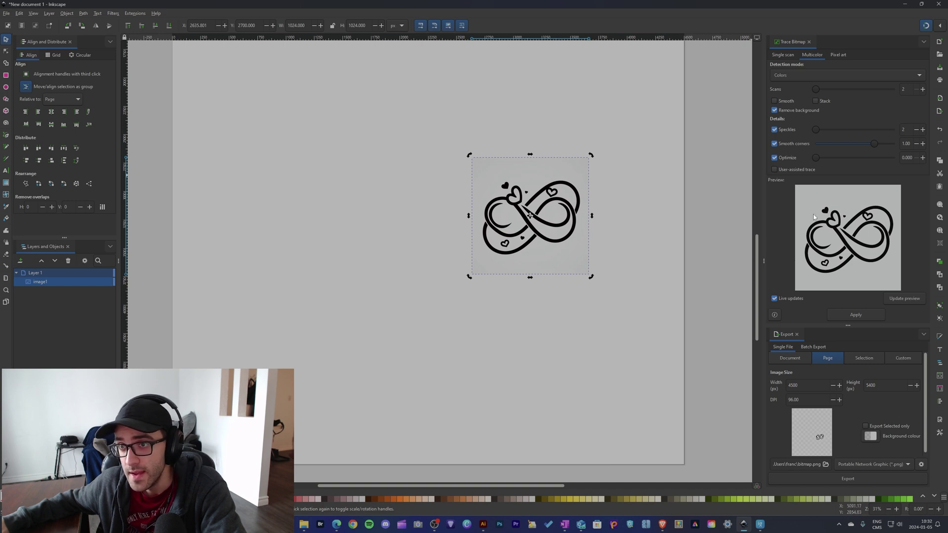
- Apply the multicolour trace and move the traced result off the original bitmap
click(856, 315)
drag(579, 231, 515, 388)
scroll(518, 365, down, 2)
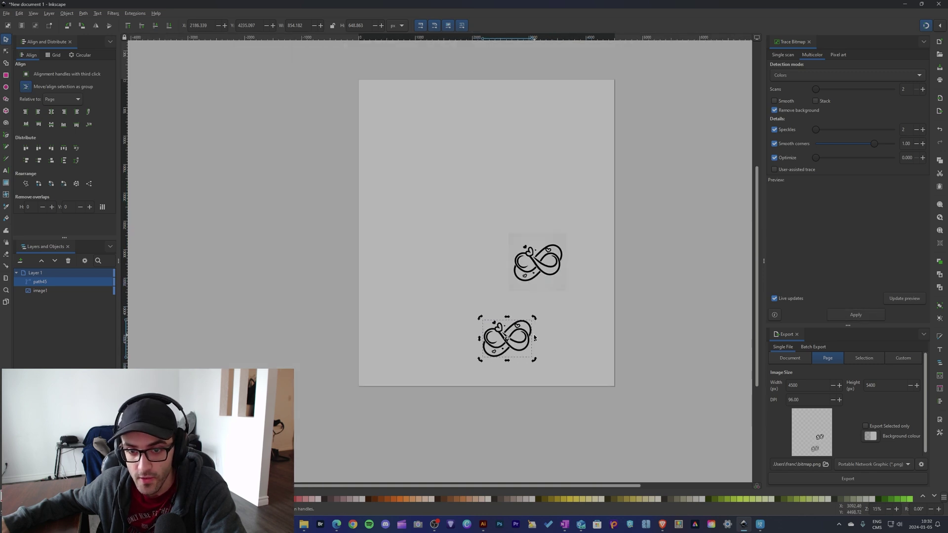
mouse_move(535, 337)
mouse_down()
mouse_move(679, 344)
mouse_move(690, 332)
mouse_move(520, 336)
mouse_up()
scroll(503, 323, up, 3)
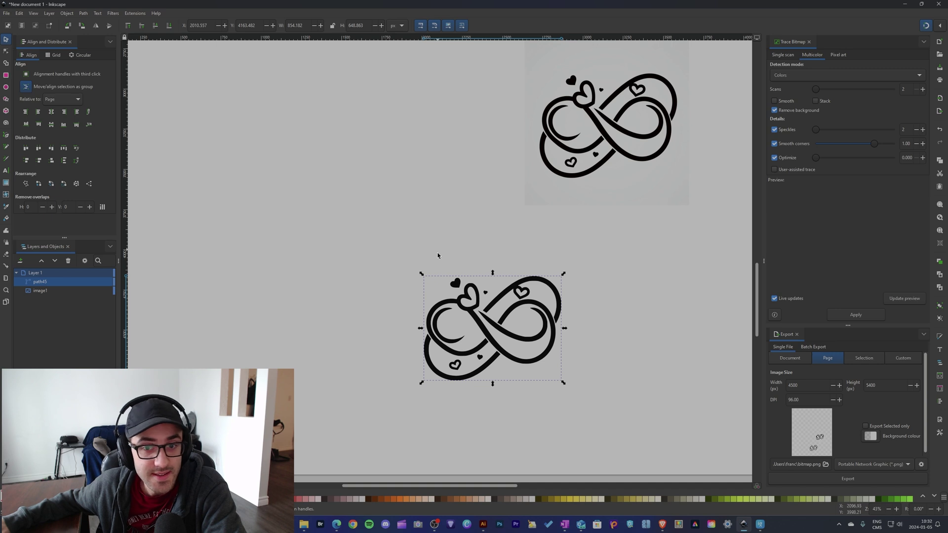
- Split the traced path into separate pieces and nudge the small heart above the infinity
click(84, 14)
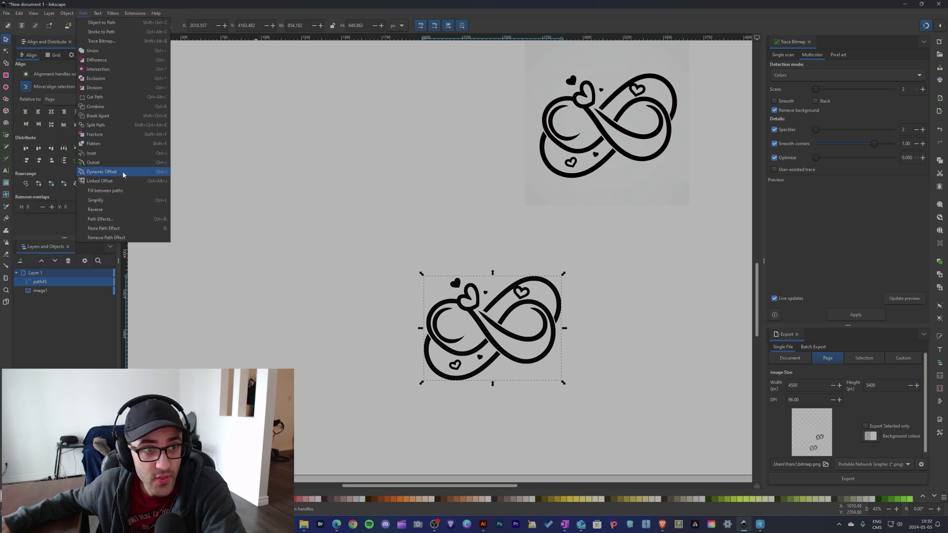
click(110, 126)
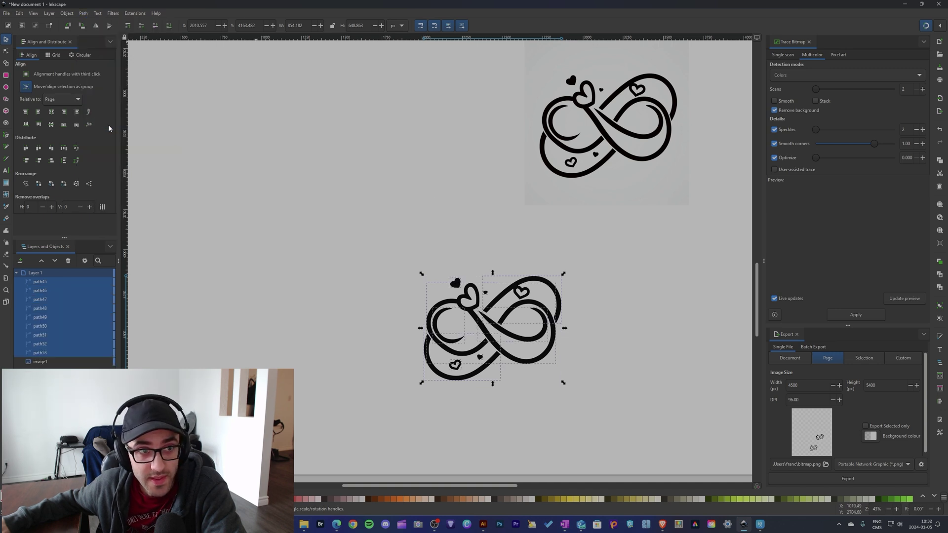
click(442, 225)
scroll(464, 276, up, 3)
click(438, 267)
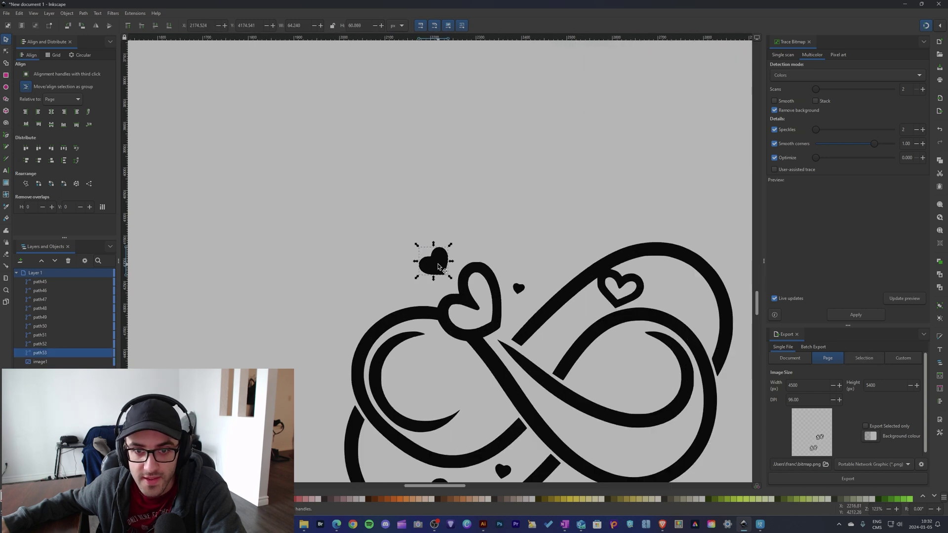
mouse_move(438, 267)
mouse_down()
mouse_move(489, 155)
mouse_move(351, 237)
mouse_move(370, 194)
mouse_move(437, 263)
mouse_up()
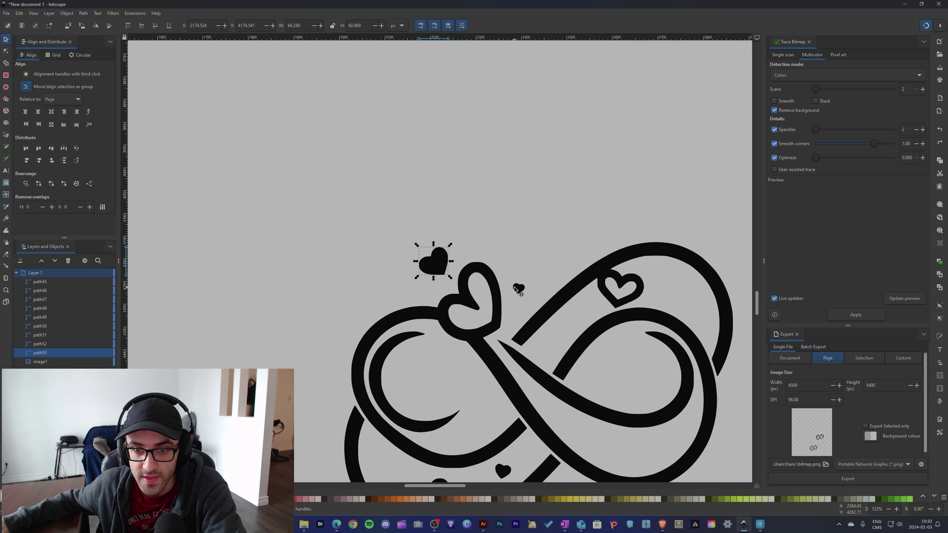
- Nudge the remaining small hearts near the top loop slightly into place
click(518, 290)
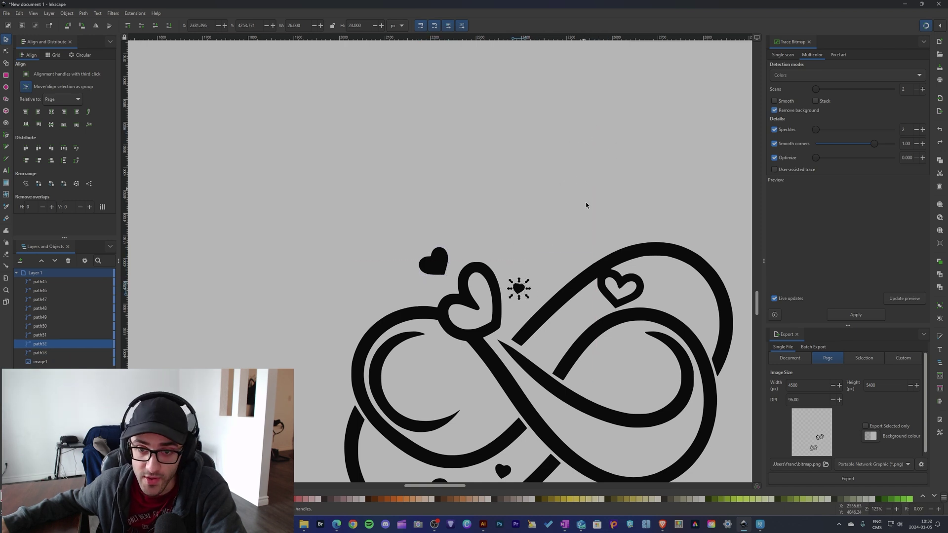
scroll(599, 224, down, 5)
scroll(630, 268, up, 2)
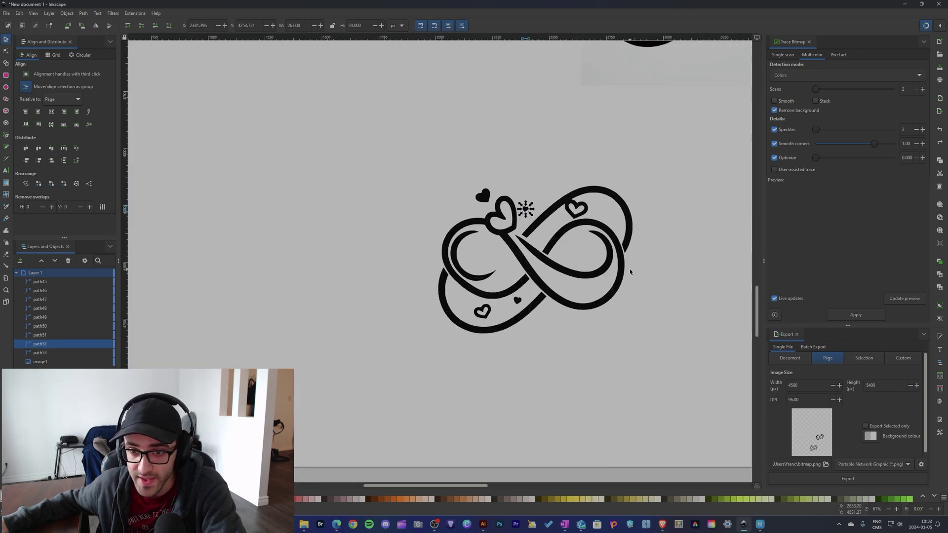
click(494, 312)
drag(494, 312, 489, 311)
click(402, 146)
- Select all traced pieces and fill them bright green, after trying two red swatches
drag(346, 133, 683, 397)
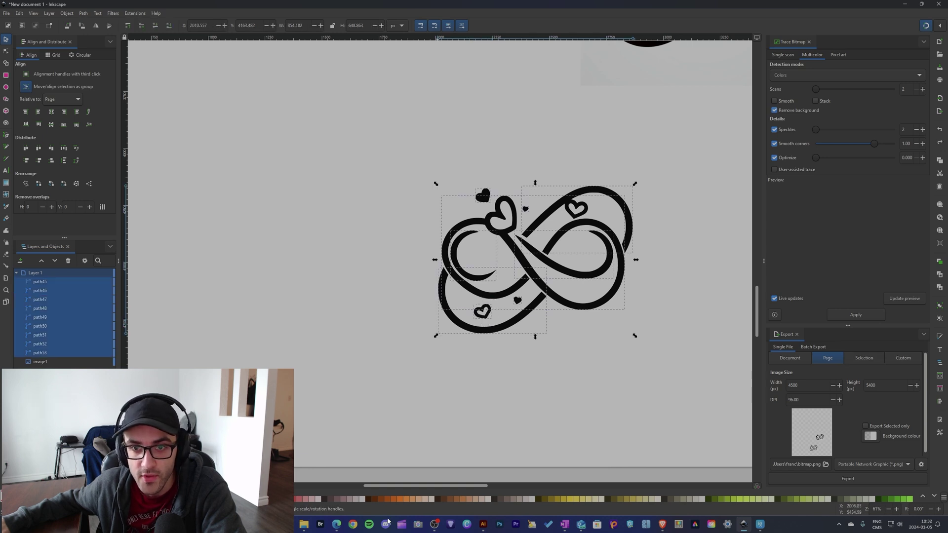
click(316, 499)
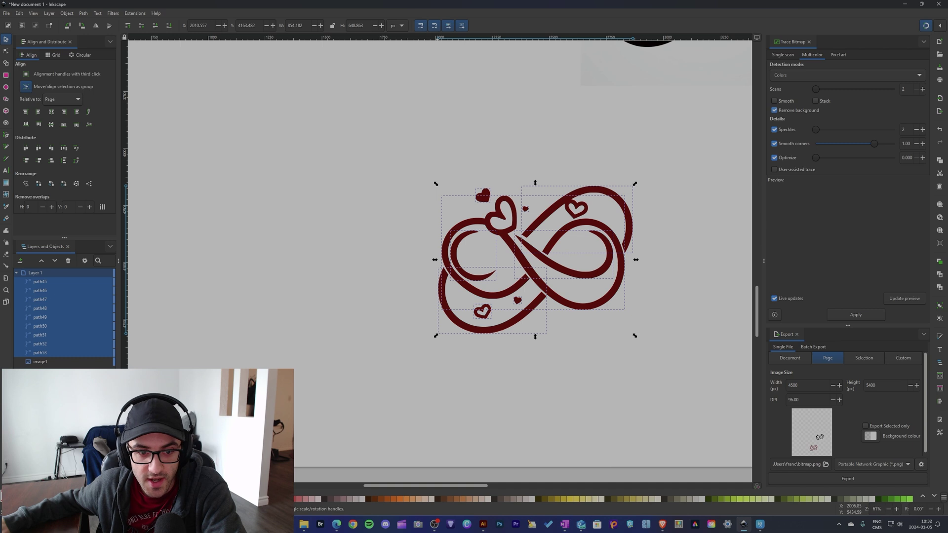
click(341, 500)
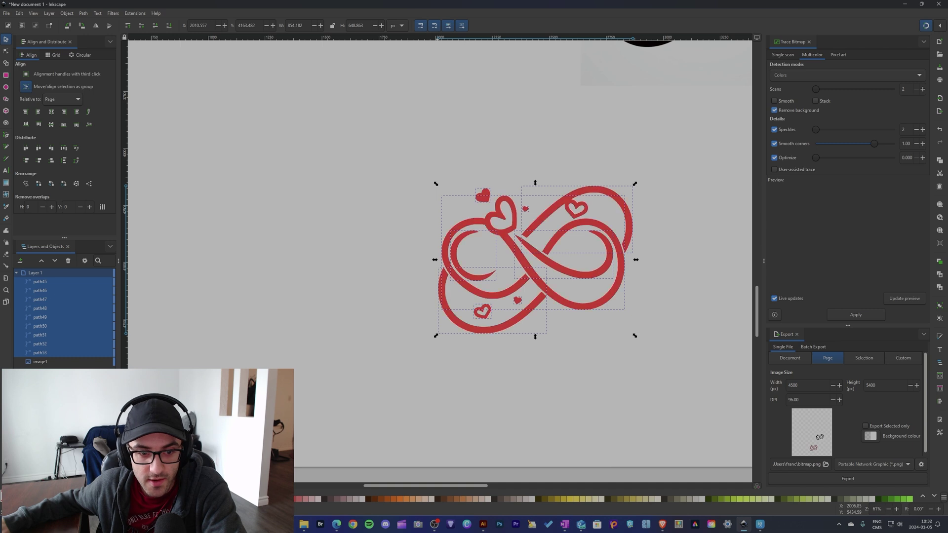
click(909, 499)
click(375, 283)
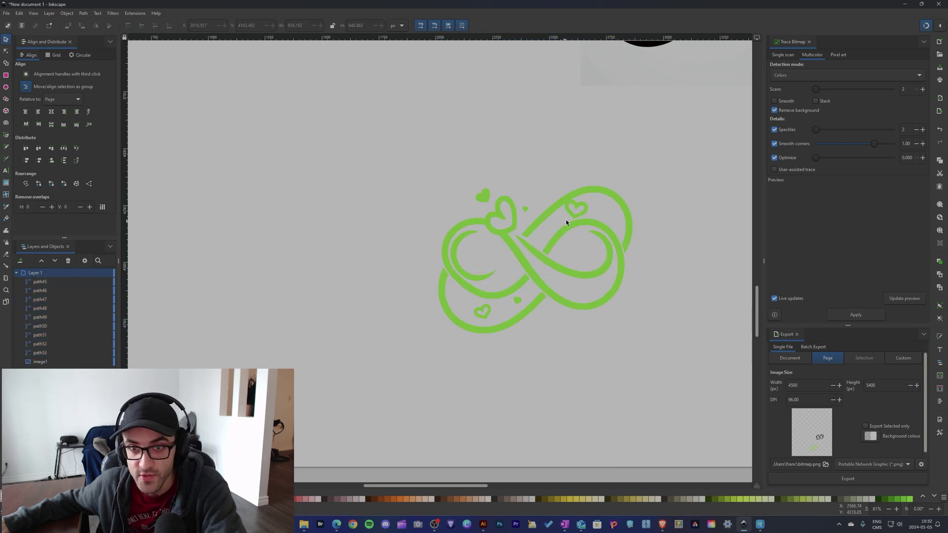
scroll(615, 223, down, 2)
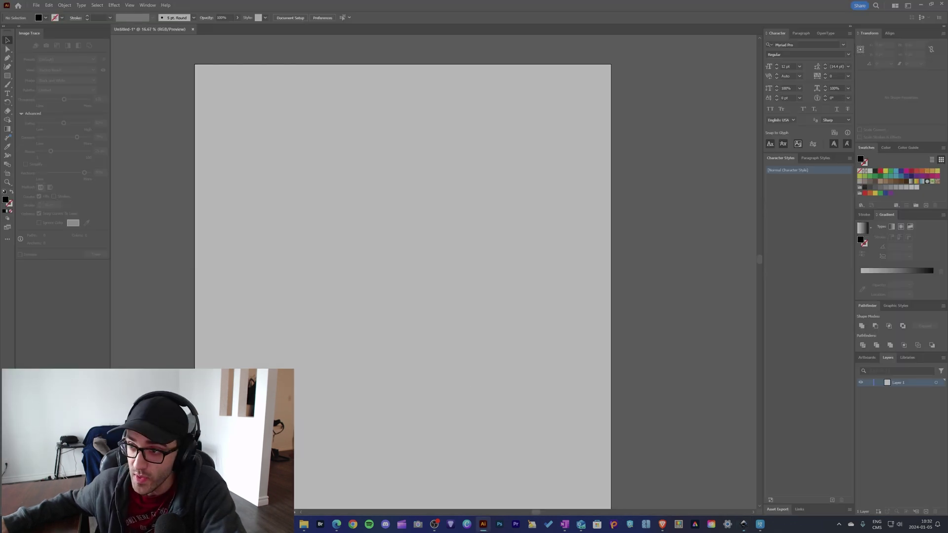
- Place the infinity-heart image on the Illustrator artboard and select it
drag(947, 241, 360, 238)
scroll(273, 217, left, 2)
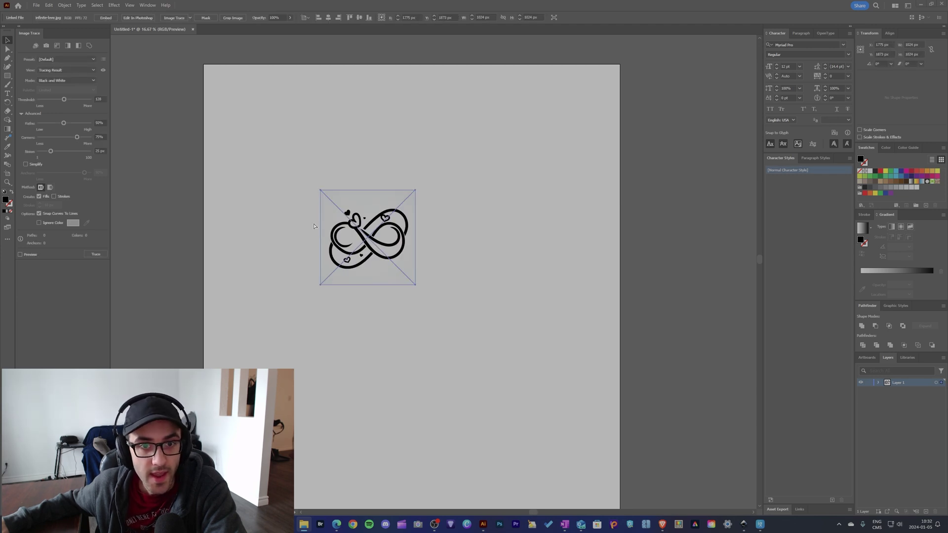
click(146, 6)
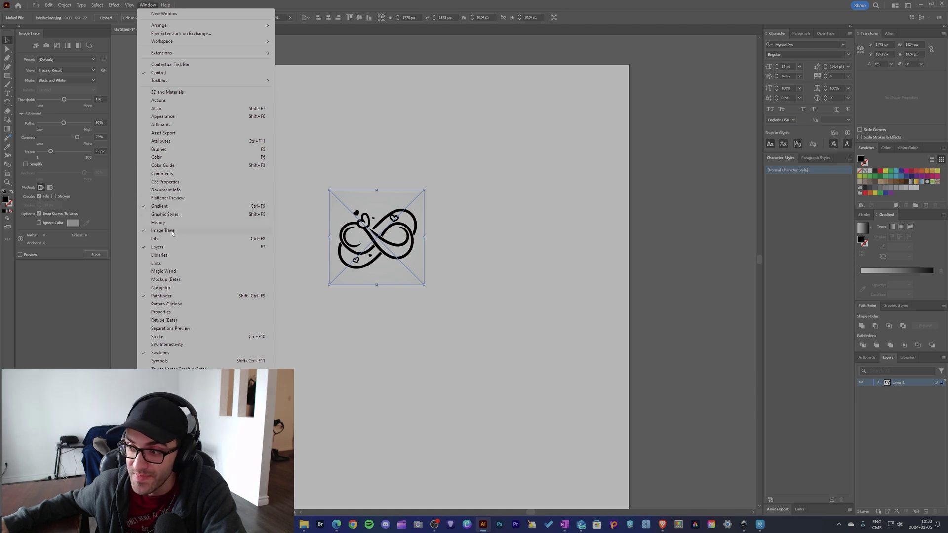
click(304, 181)
click(345, 208)
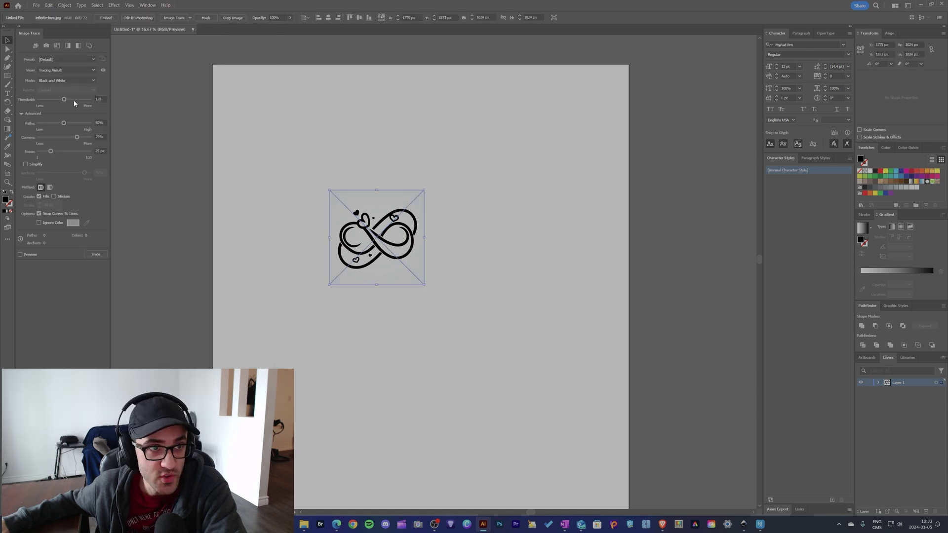
- Image Trace in full colour with 15 colours, ignoring the sampled grey background
click(54, 82)
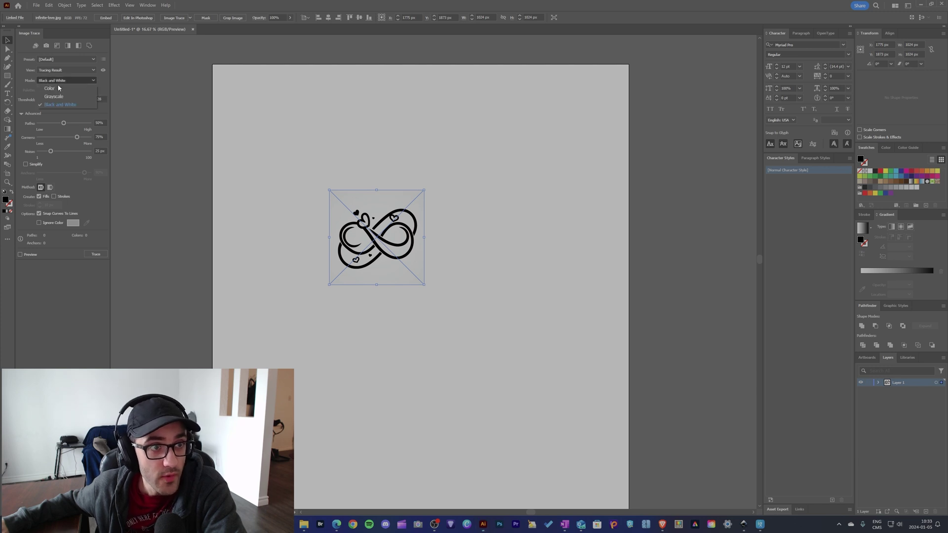
click(49, 89)
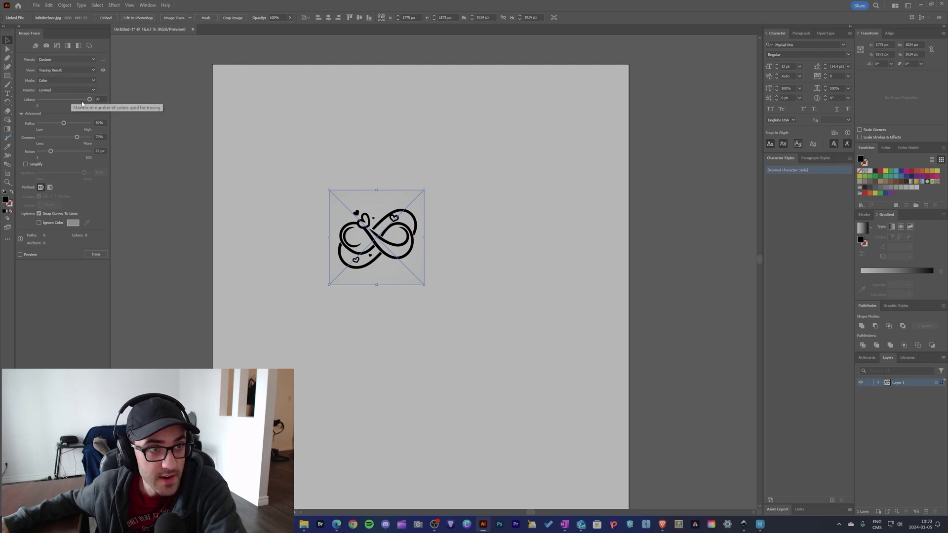
drag(89, 99, 29, 101)
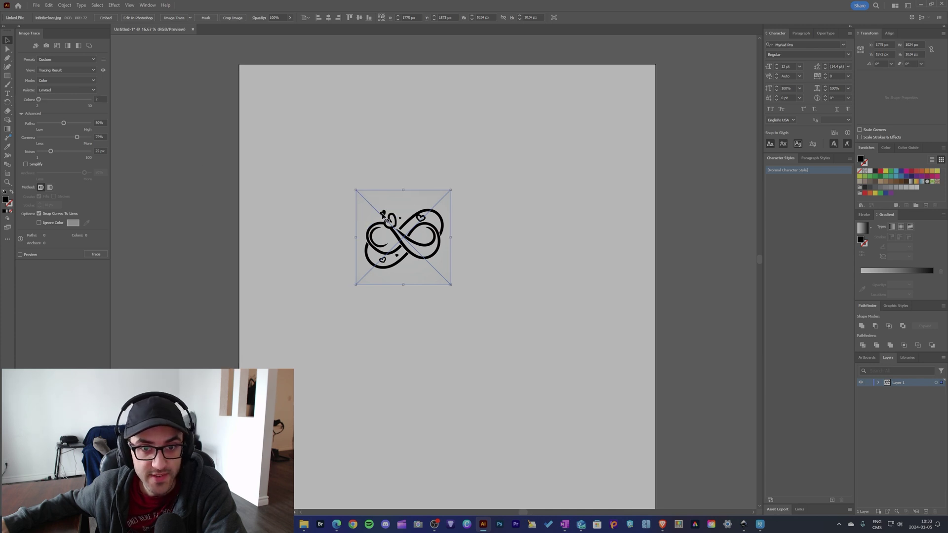
scroll(384, 216, up, 2)
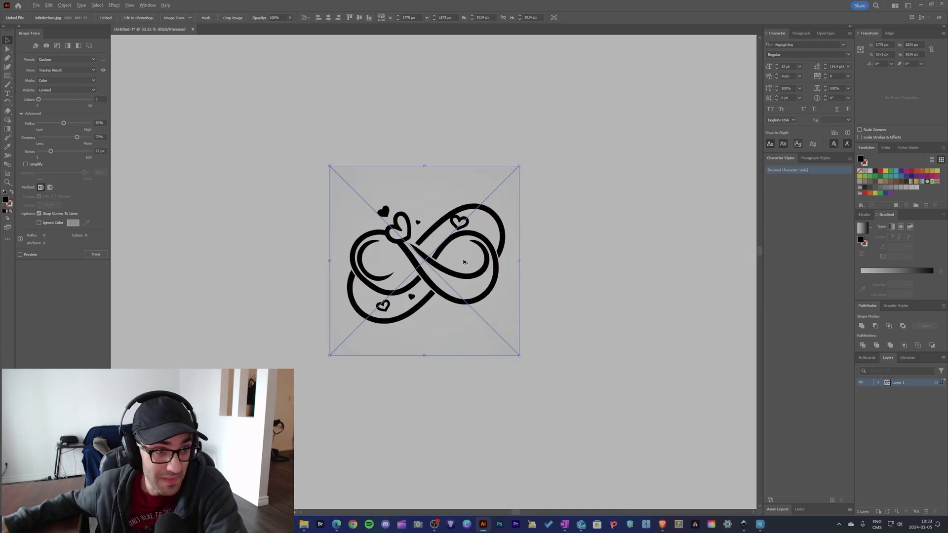
scroll(457, 262, up, 1)
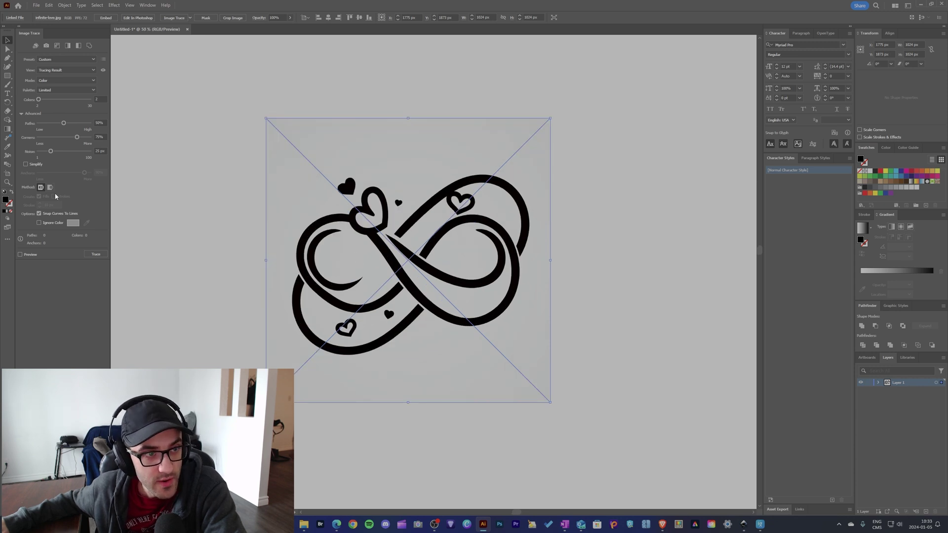
click(40, 224)
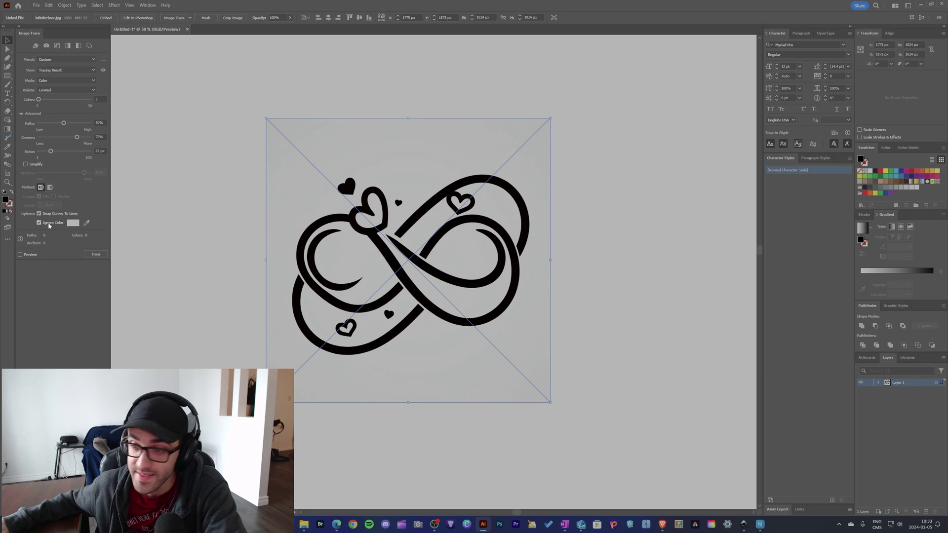
click(85, 224)
click(372, 150)
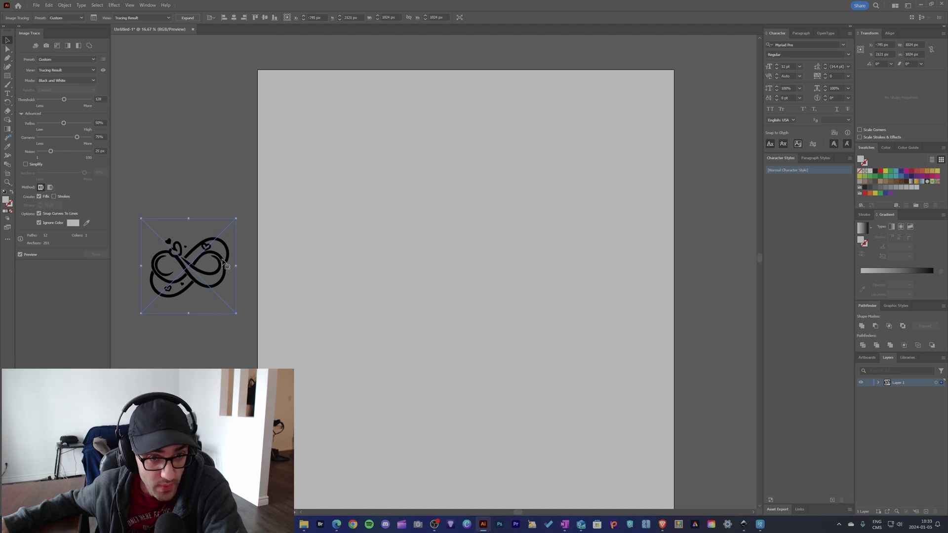
- Center the traced logo on the artboard and expand the trace into paths
mouse_move(224, 262)
mouse_down()
mouse_move(469, 209)
mouse_move(485, 225)
mouse_move(474, 225)
mouse_up()
scroll(474, 226, up, 1)
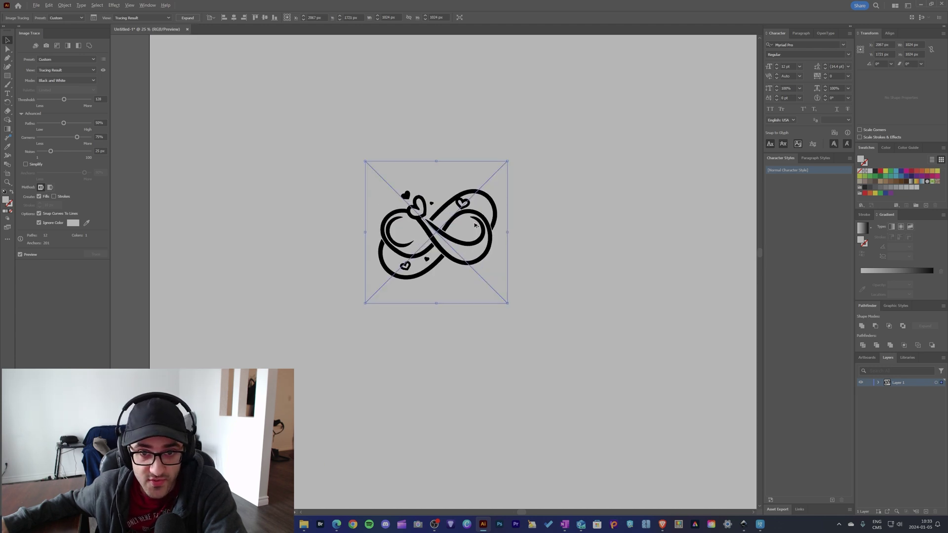
scroll(474, 226, up, 1)
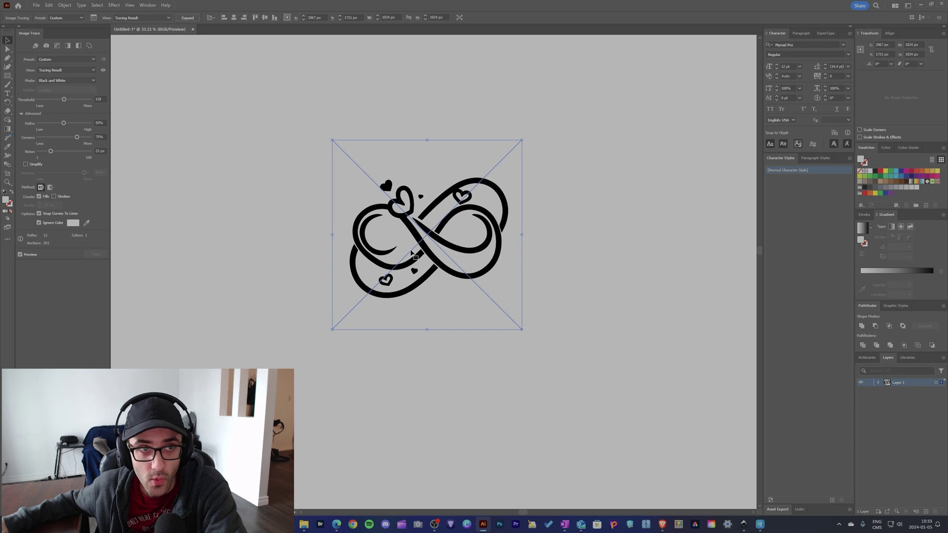
click(64, 5)
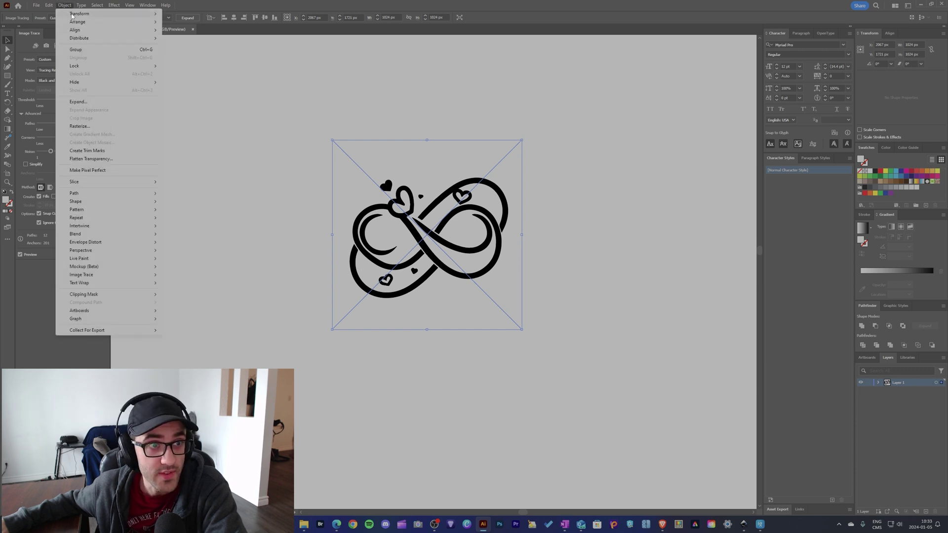
click(80, 102)
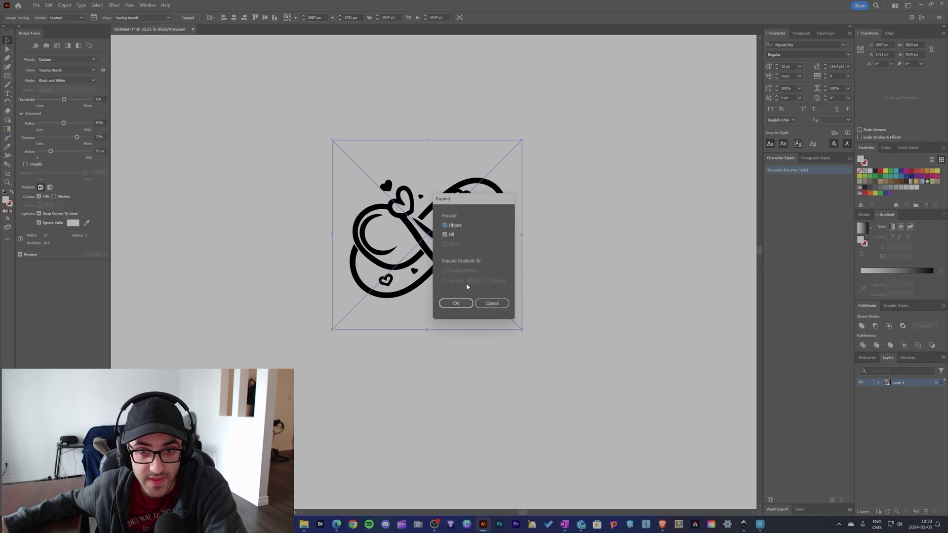
click(456, 303)
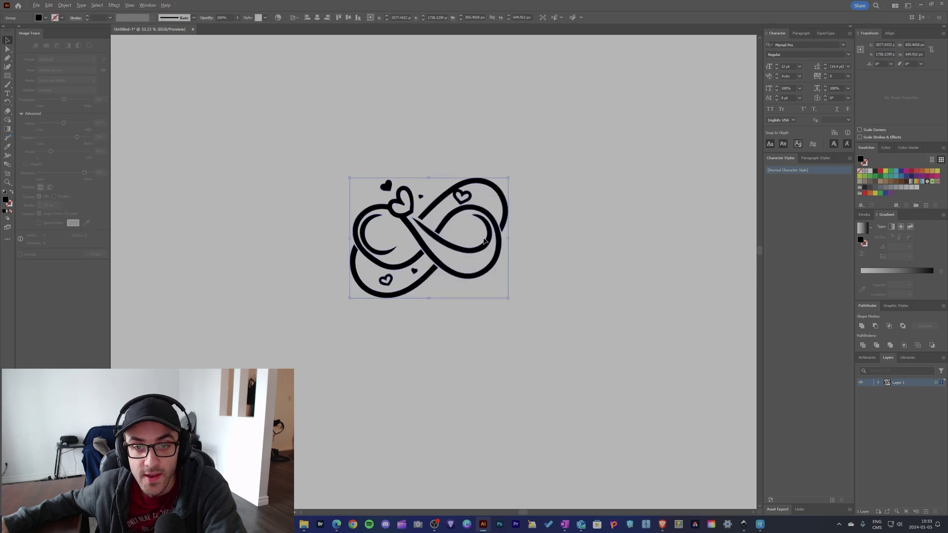
- Ungroup the expanded artwork twice so its paths are separate
scroll(486, 241, down, 1)
scroll(486, 243, down, 1)
scroll(457, 232, up, 2)
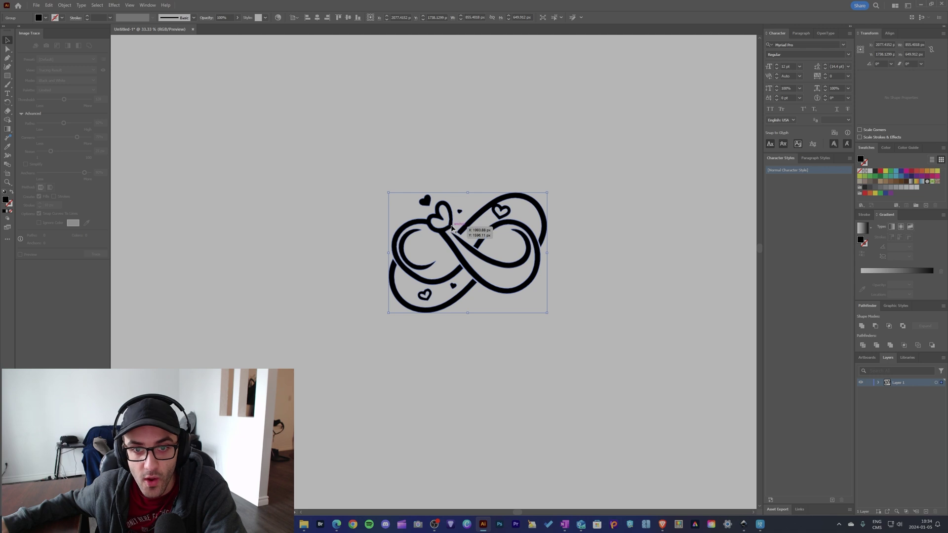
right_click(452, 228)
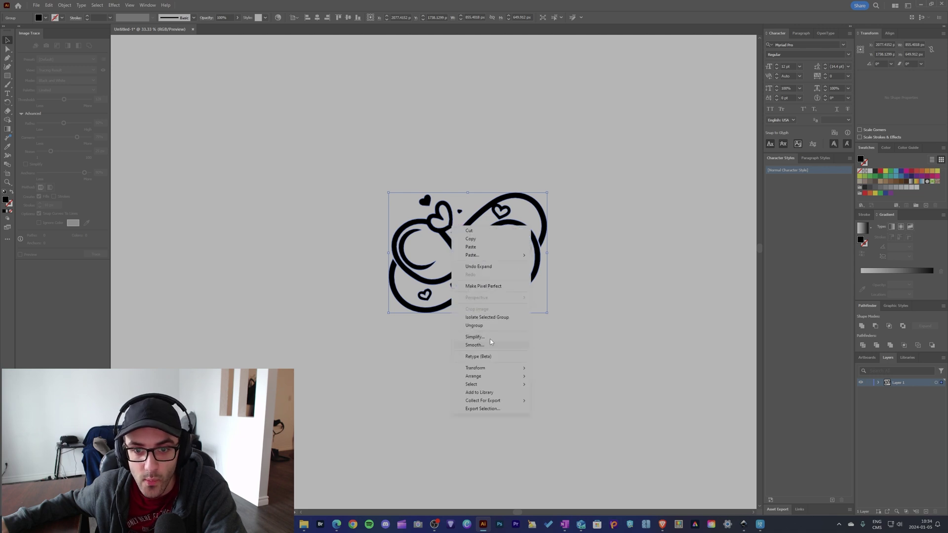
click(477, 327)
right_click(490, 278)
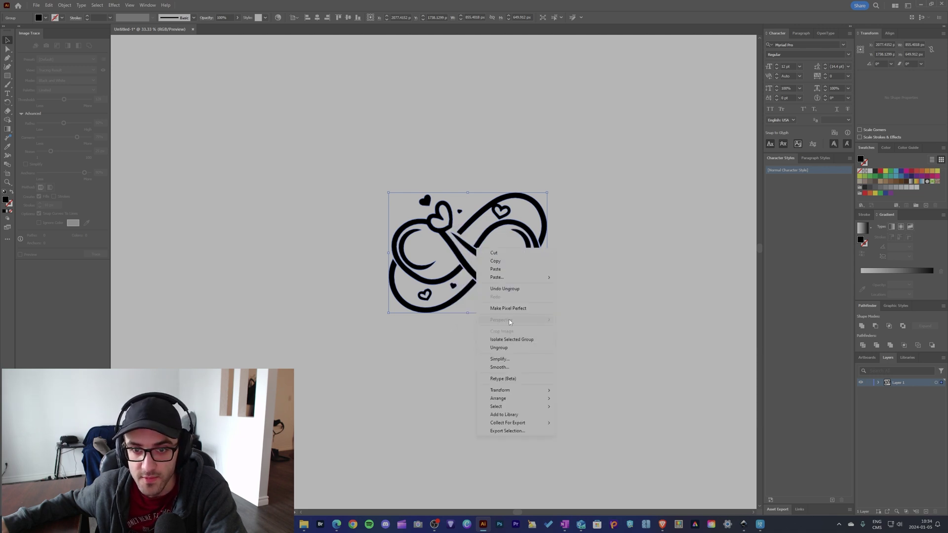
click(499, 347)
- Select all the logo's paths and fill them yellow-green after trying several swatches
click(574, 267)
click(424, 201)
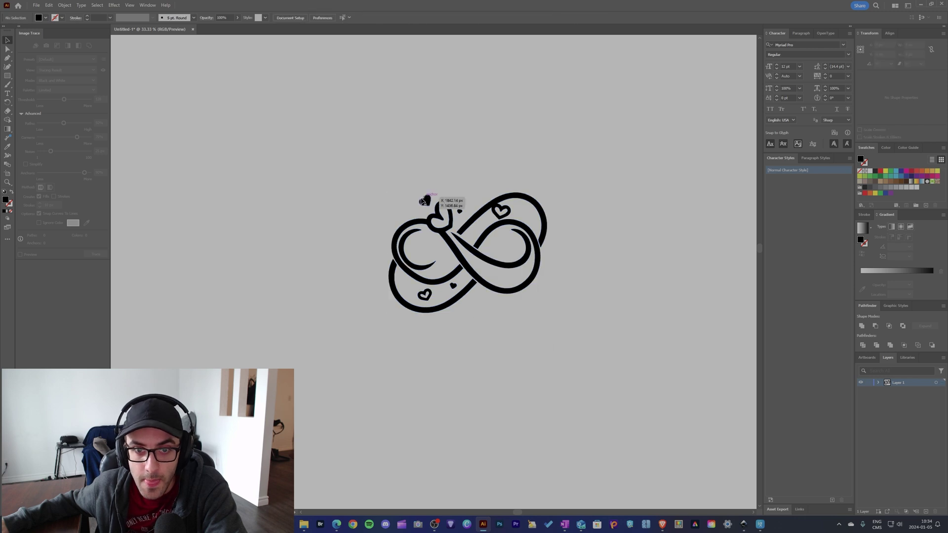
drag(424, 201, 390, 162)
key(ctrl+z)
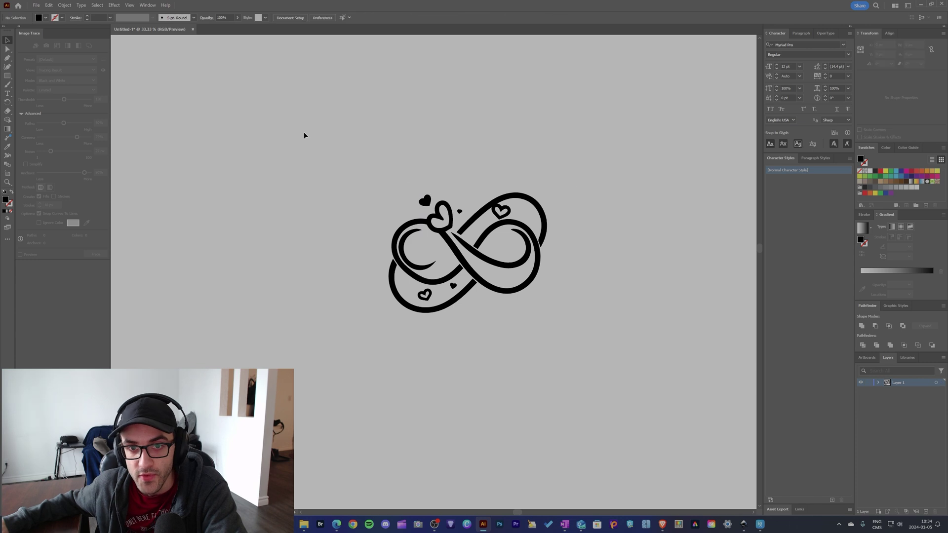
drag(239, 126, 629, 361)
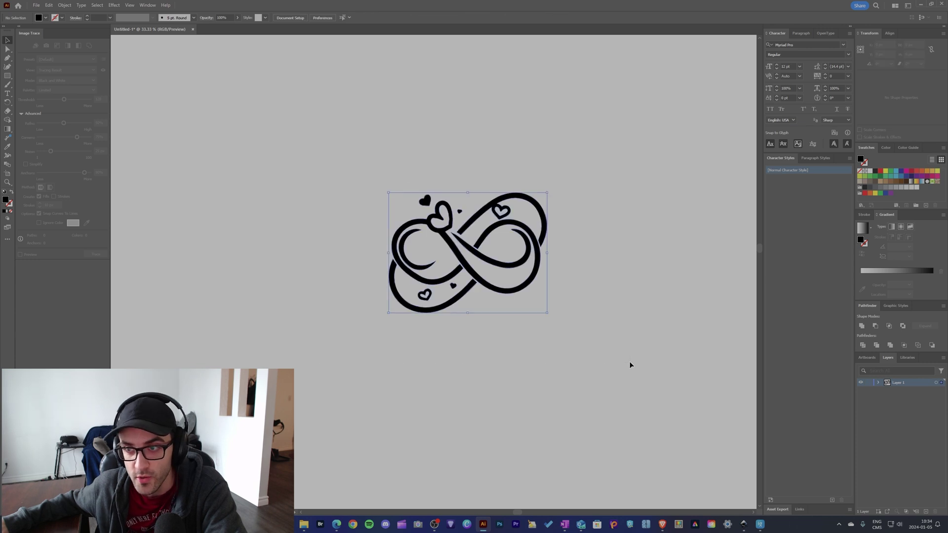
click(911, 172)
click(923, 173)
click(933, 172)
click(922, 171)
click(891, 182)
click(876, 182)
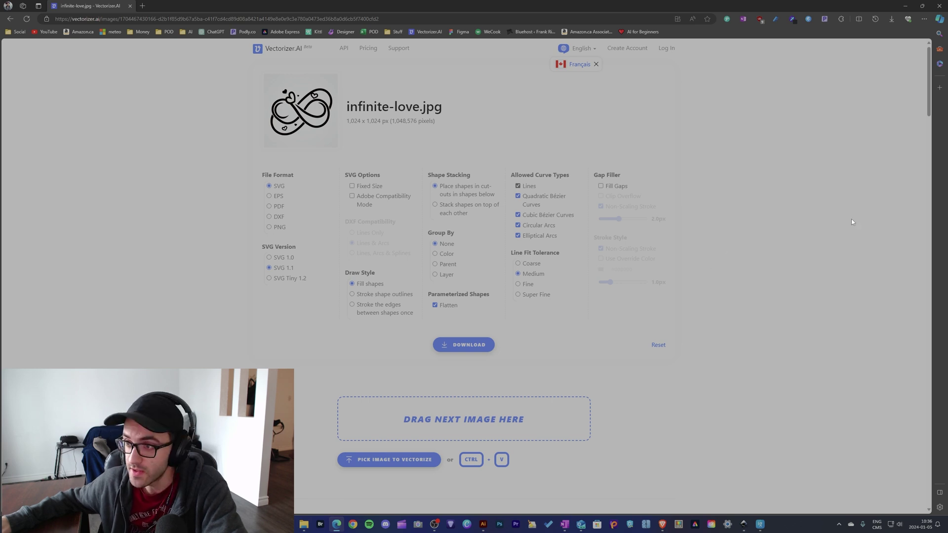
- Vectorize ski-googles.jpg, download it as SVG, and open the downloaded file
drag(413, 239, 421, 244)
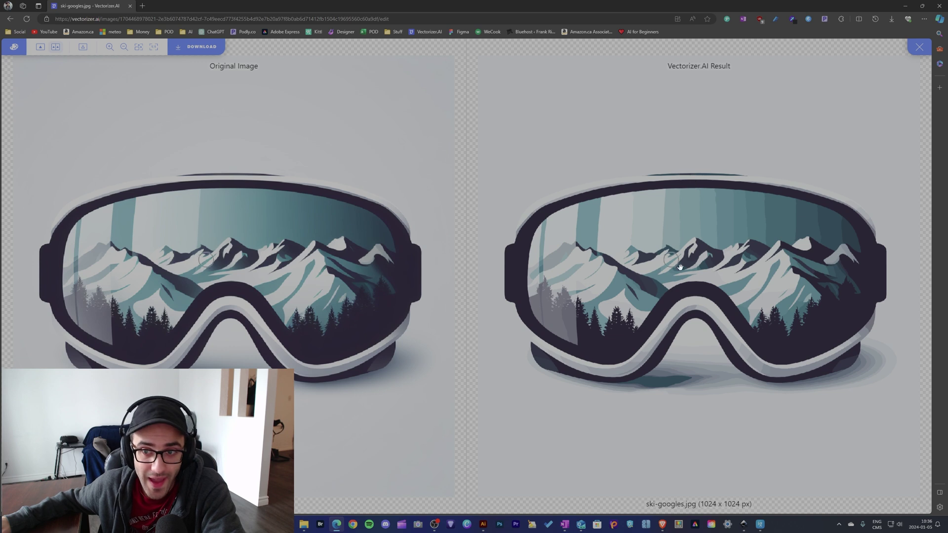
key(Escape)
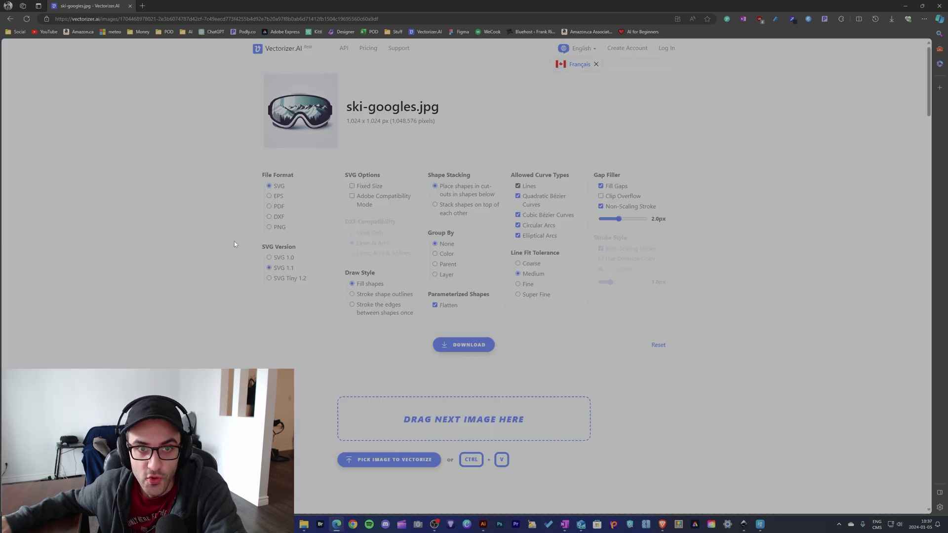
click(463, 348)
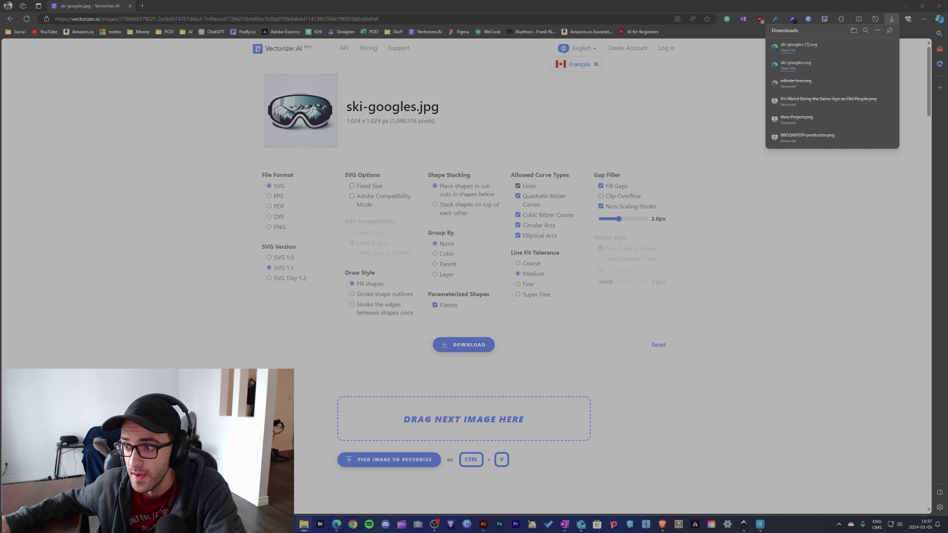
click(799, 46)
- Zoom and pan around ski-googles (1).svg in Edge to inspect the trace quality
scroll(543, 265, up, 4)
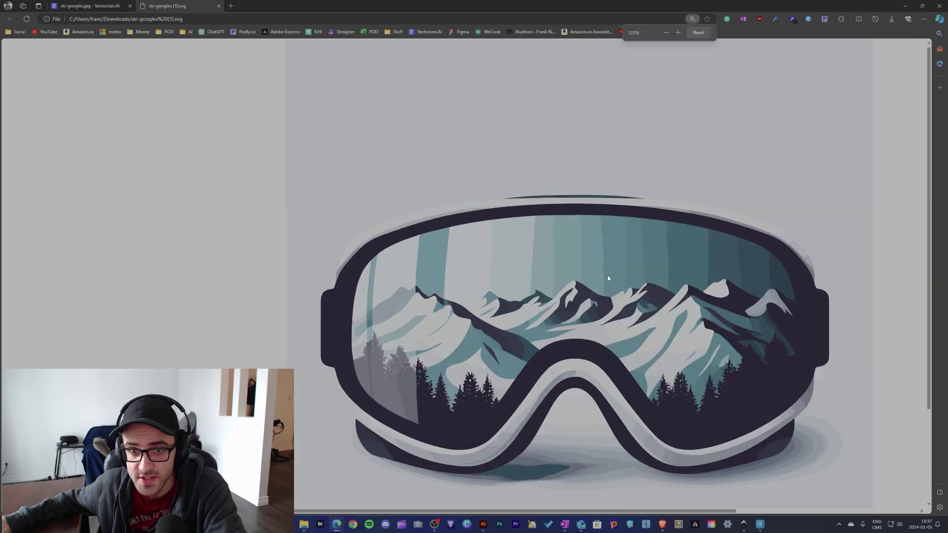
scroll(693, 301, down, 5)
scroll(655, 221, up, 1)
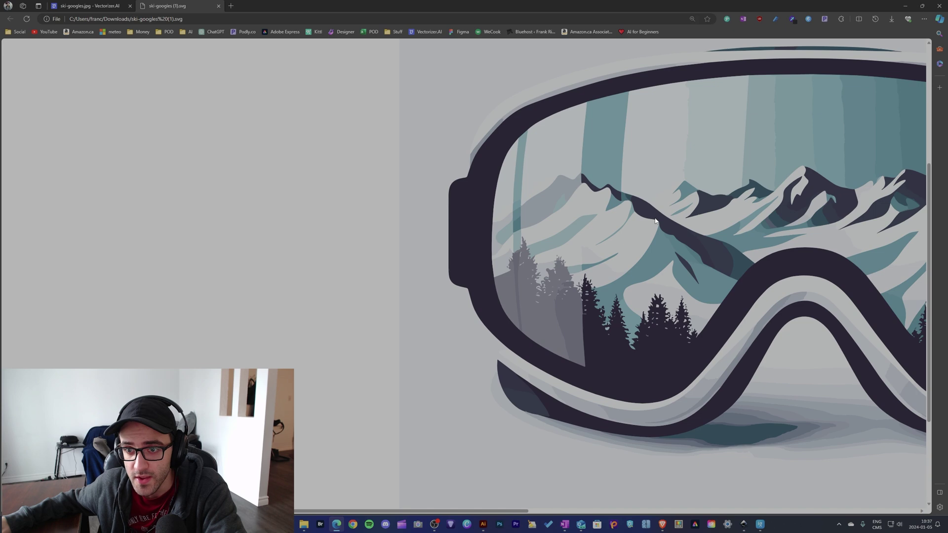
scroll(660, 211, down, 2)
scroll(765, 227, up, 1)
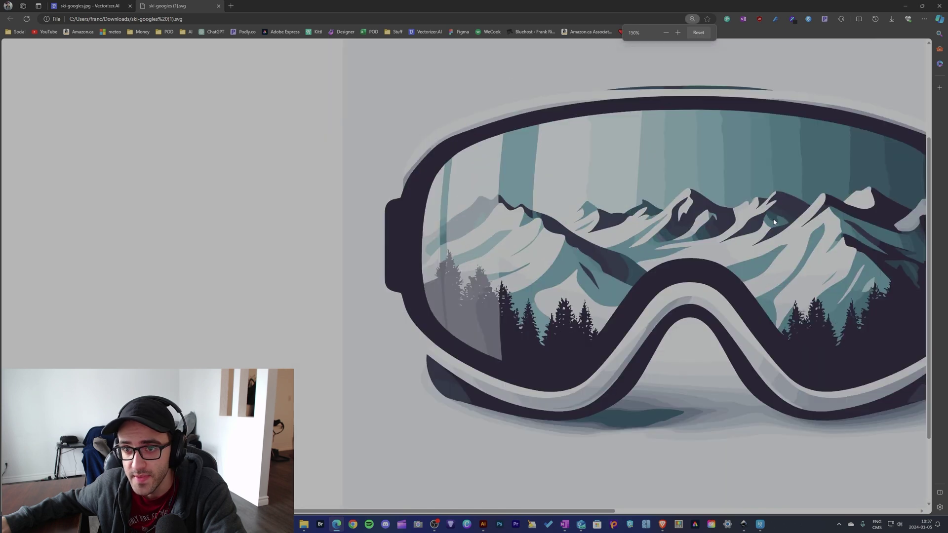
scroll(745, 200, up, 1)
scroll(425, 205, up, 2)
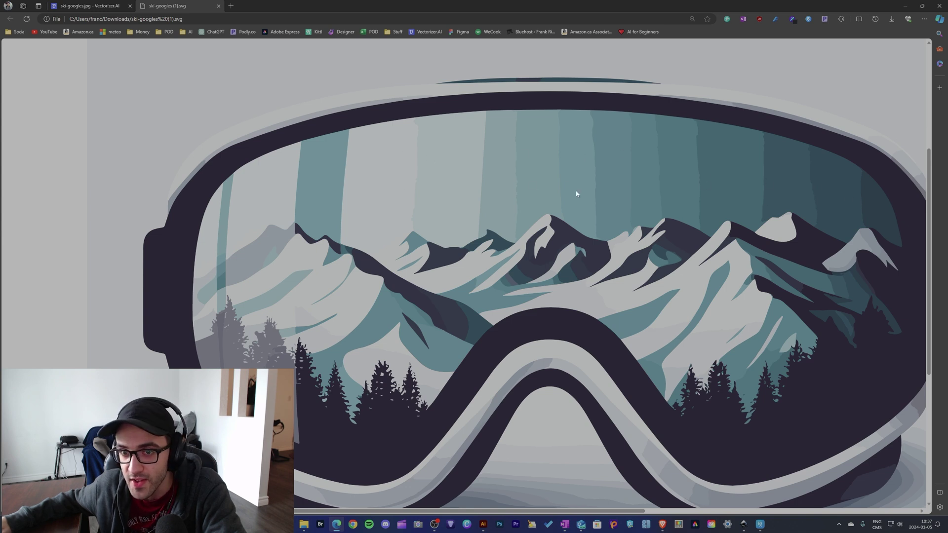
scroll(519, 176, down, 3)
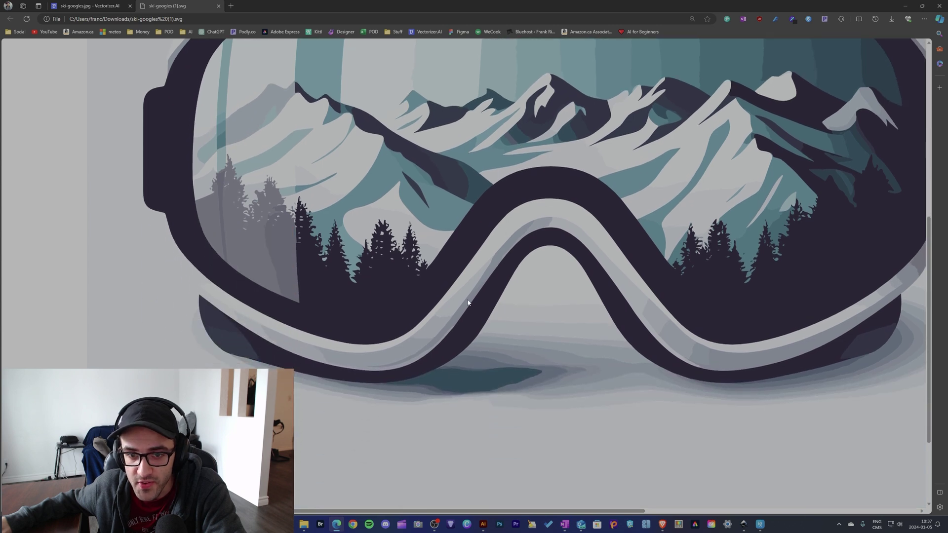
scroll(818, 303, up, 3)
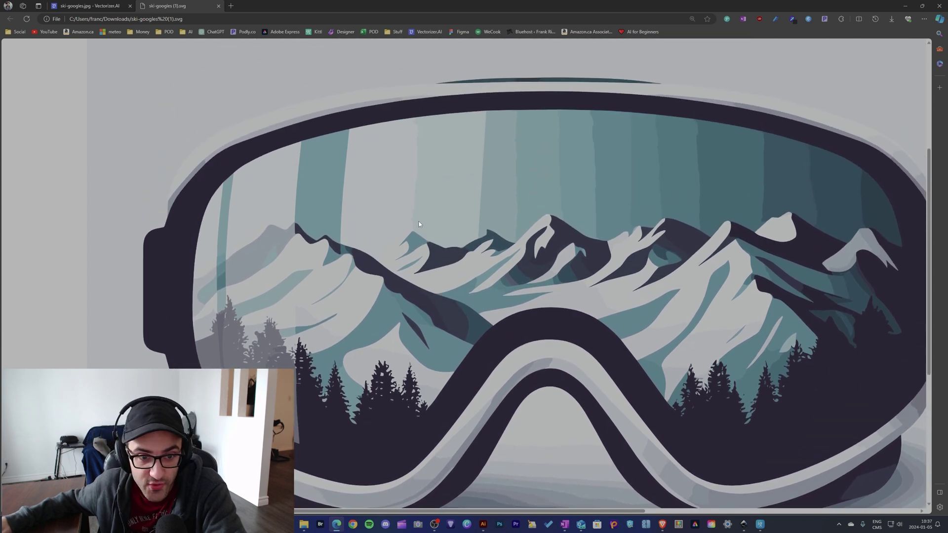
scroll(415, 221, down, 3)
scroll(523, 148, up, 3)
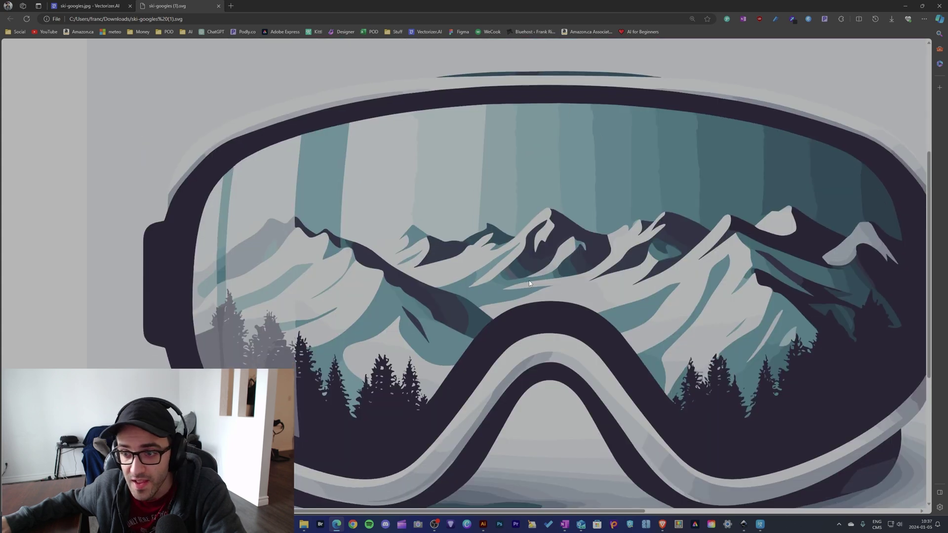
scroll(543, 272, right, 5)
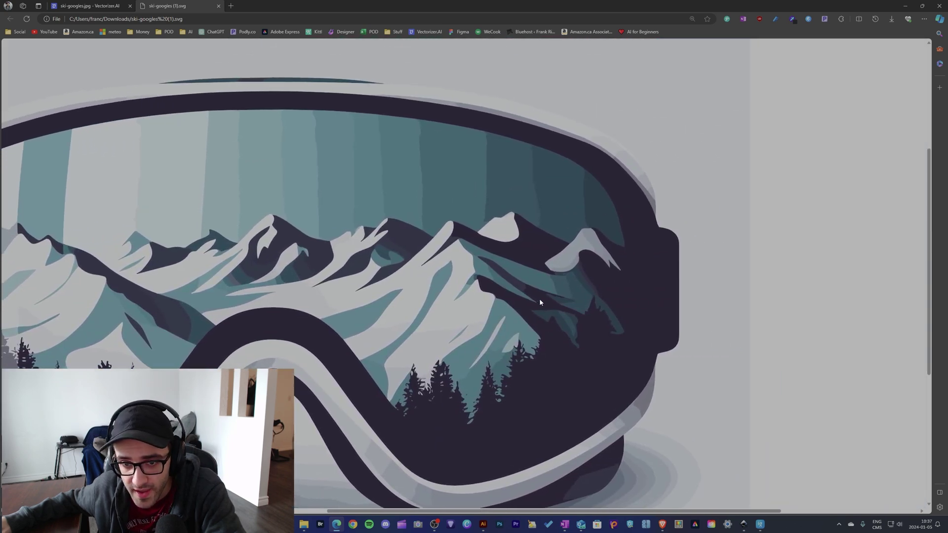
scroll(415, 269, down, 1)
scroll(371, 269, down, 1)
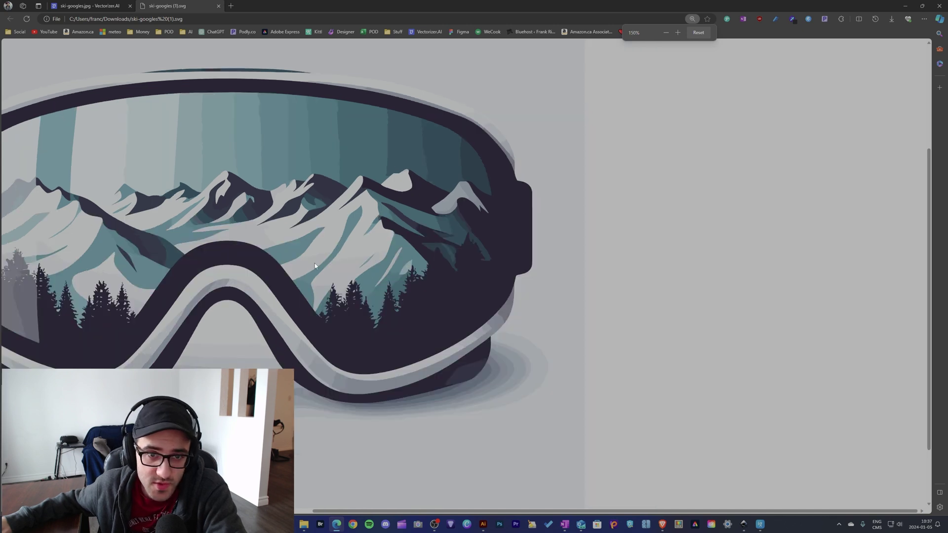
scroll(315, 263, left, 3)
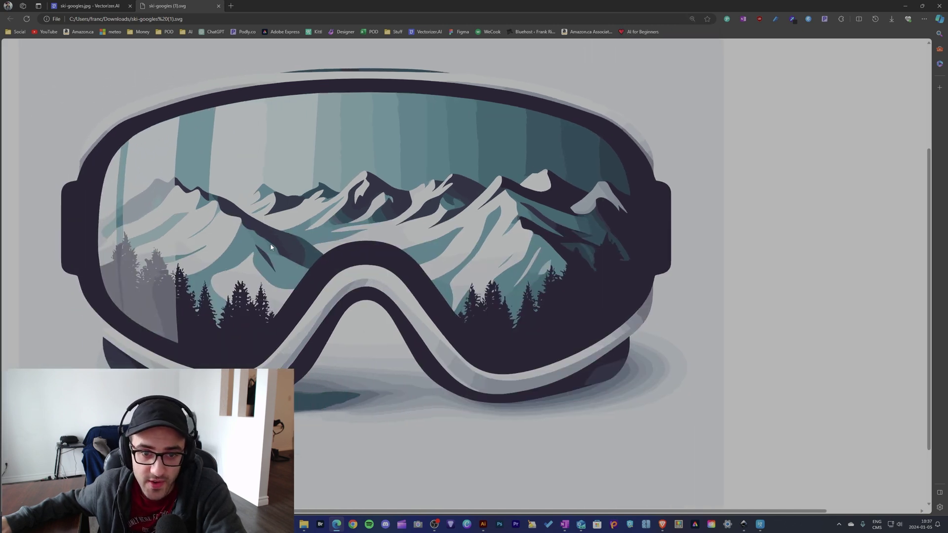
scroll(271, 246, down, 3)
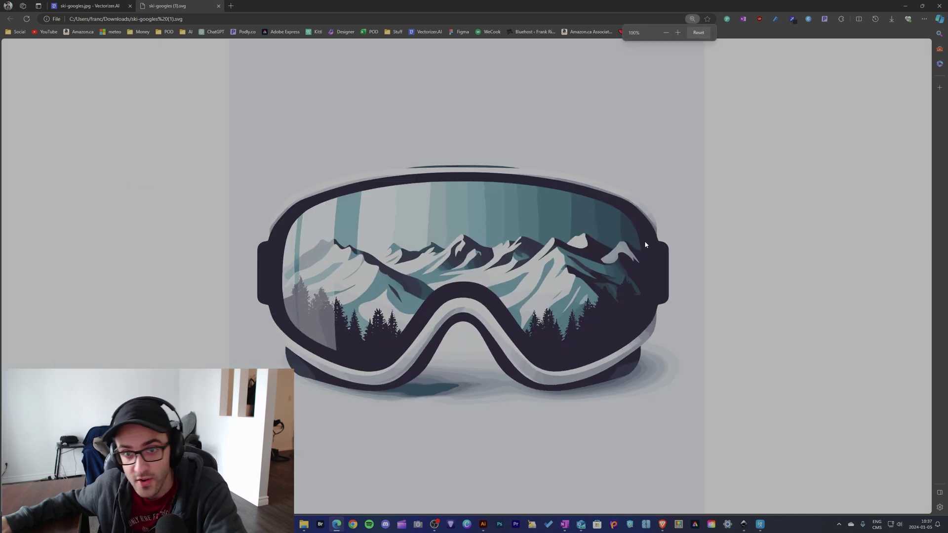
scroll(491, 234, down, 1)
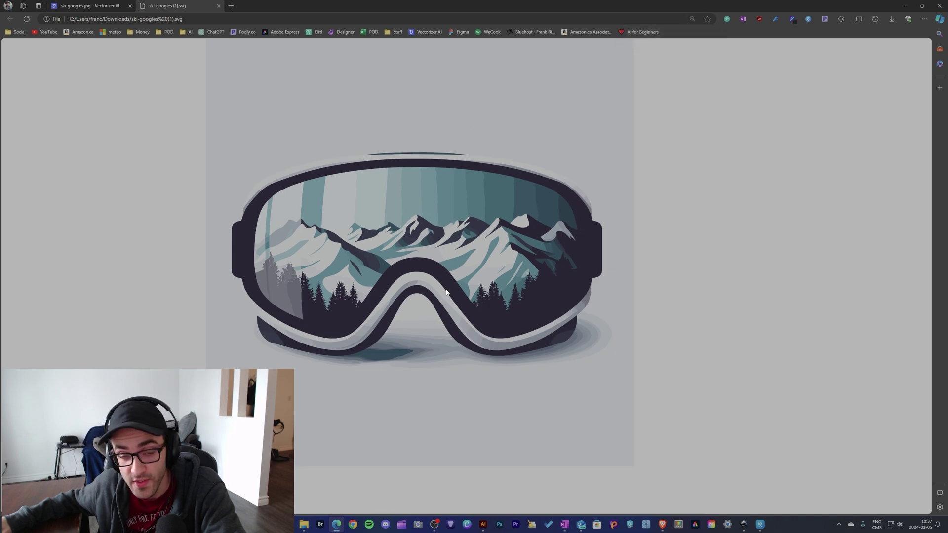
scroll(460, 230, up, 4)
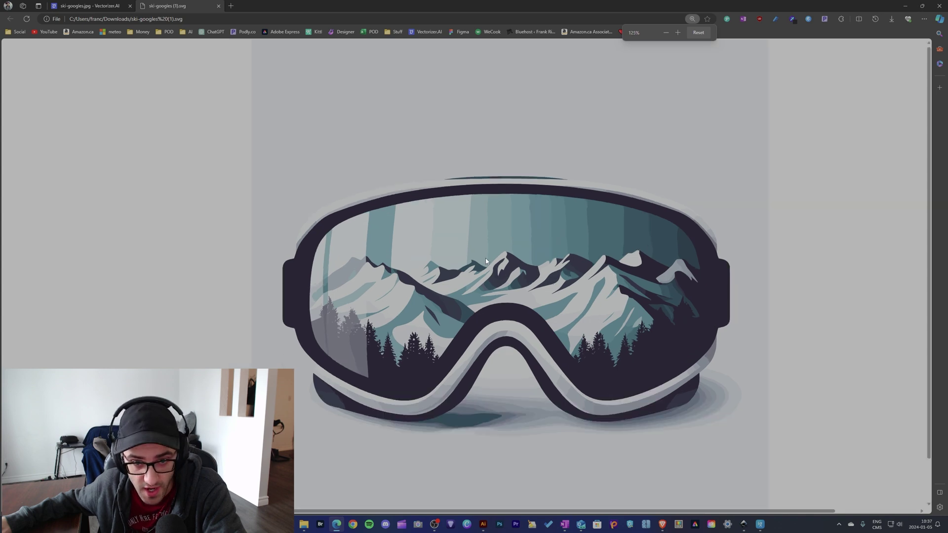
scroll(657, 275, down, 3)
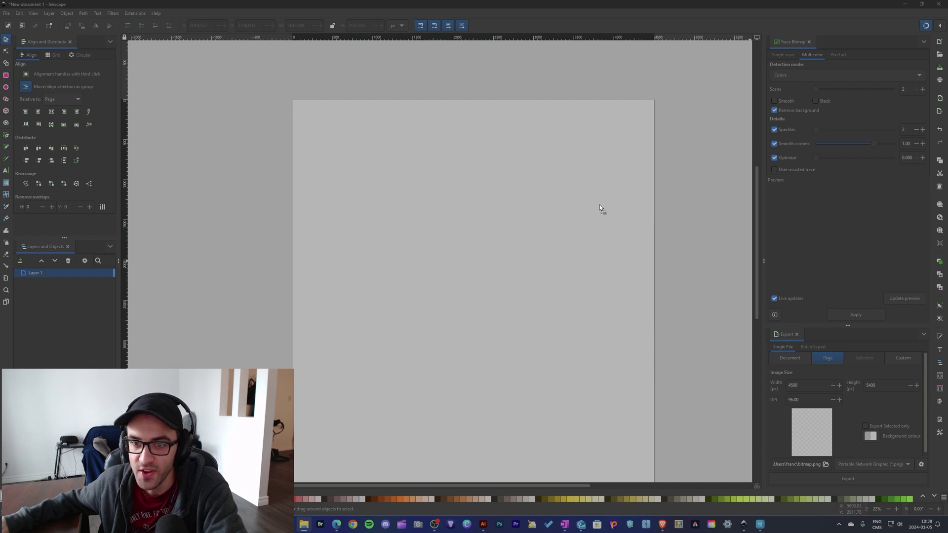
- Paste the ski-goggles image onto the Inkscape page
key(ctrl+v)
scroll(459, 256, up, 4)
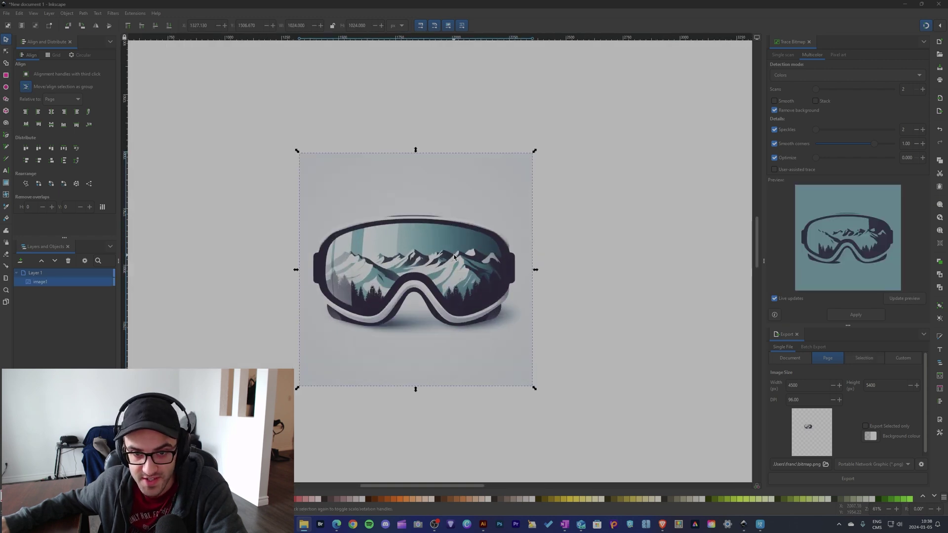
scroll(428, 255, down, 1)
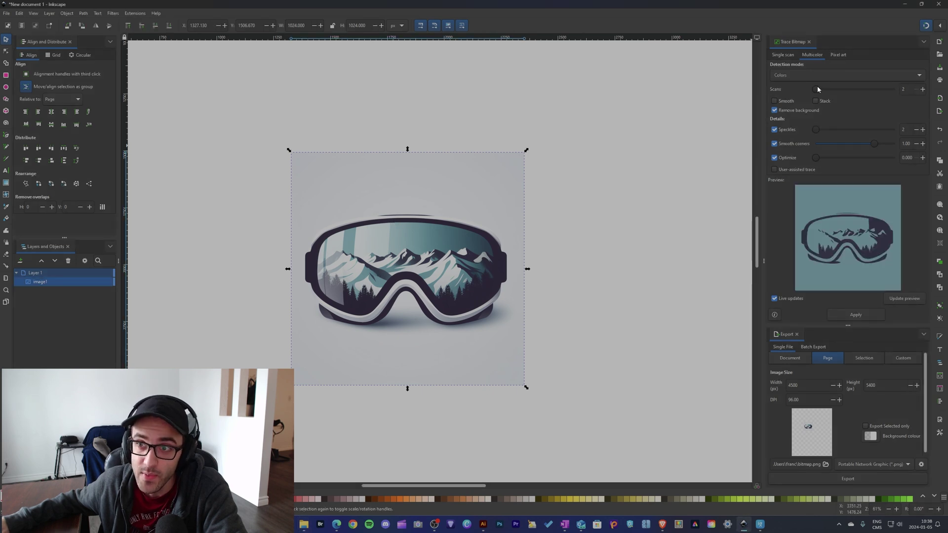
- Trace the goggles in Multicolor with 5 scans and Remove background checked
drag(816, 89, 822, 89)
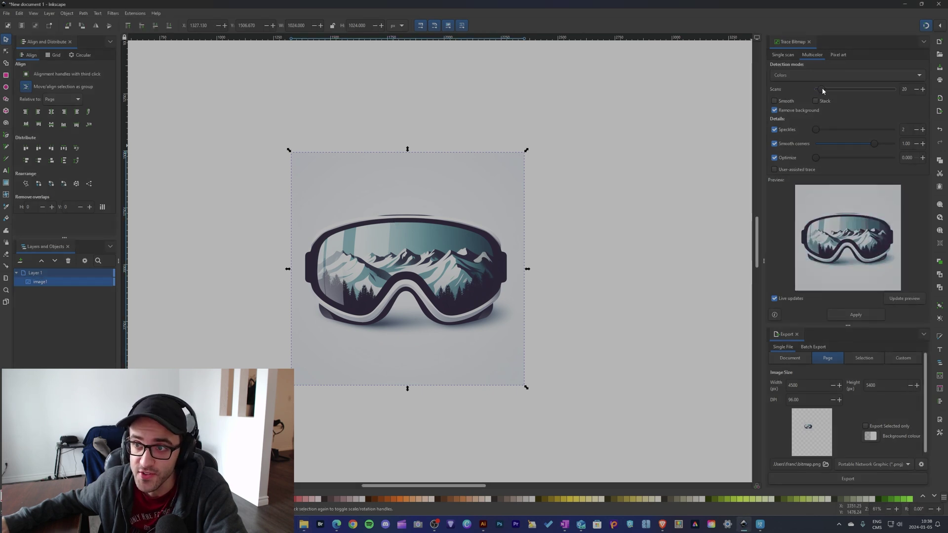
drag(822, 89, 819, 90)
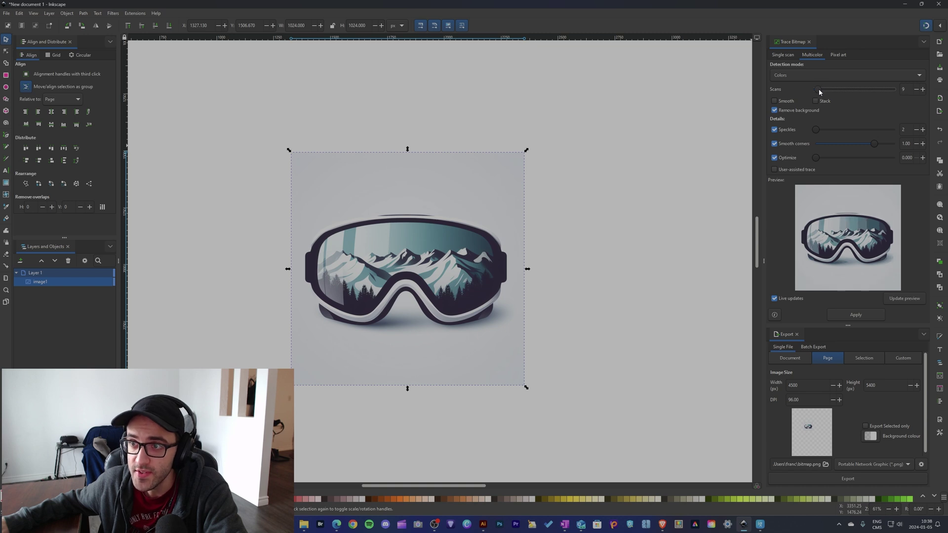
scroll(822, 93, down, 4)
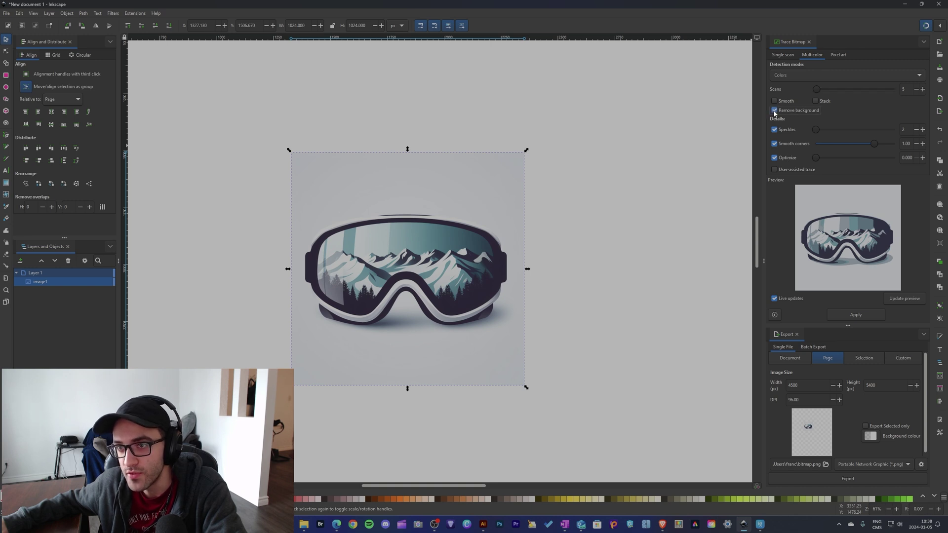
scroll(563, 215, down, 3)
scroll(646, 220, up, 1)
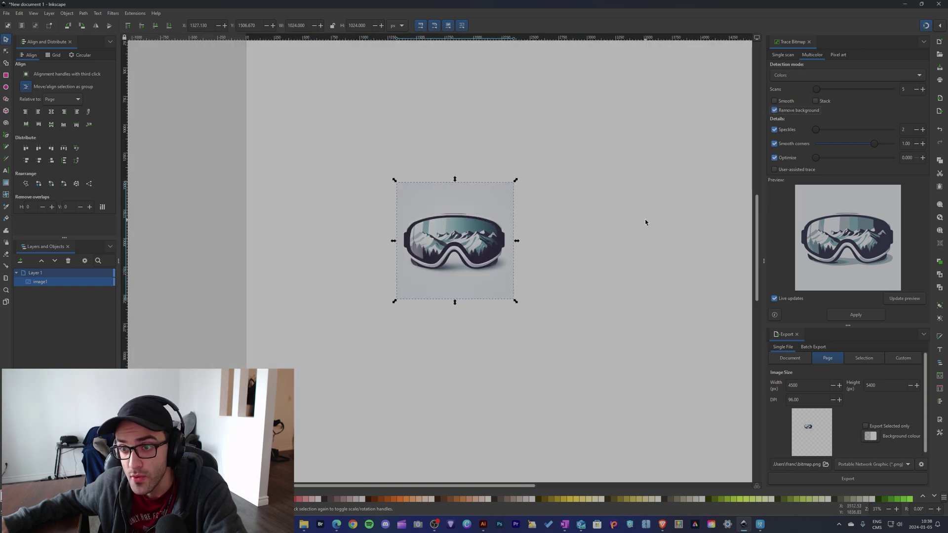
scroll(633, 212, down, 1)
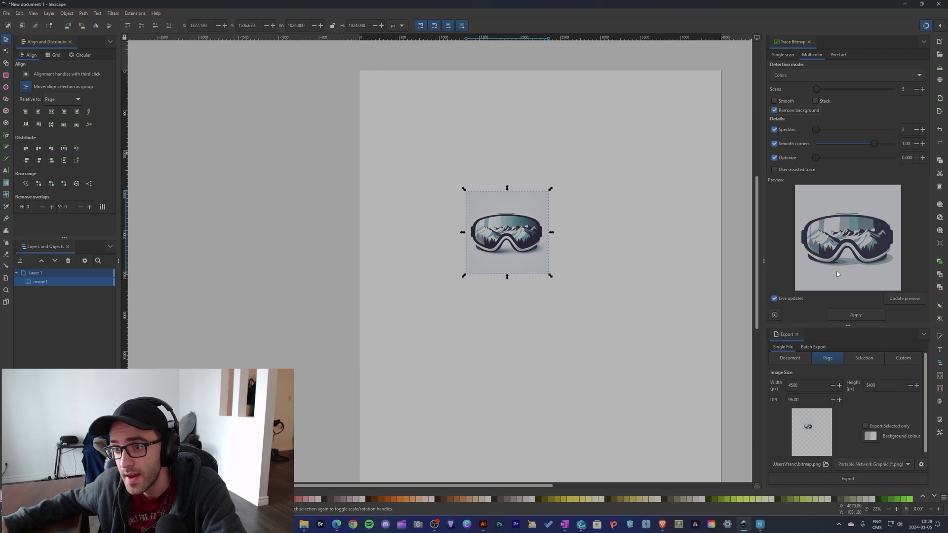
click(852, 319)
- Move the goggles trace off the page, zoom in on its edges, then delete it
drag(532, 245, 309, 244)
scroll(299, 240, up, 4)
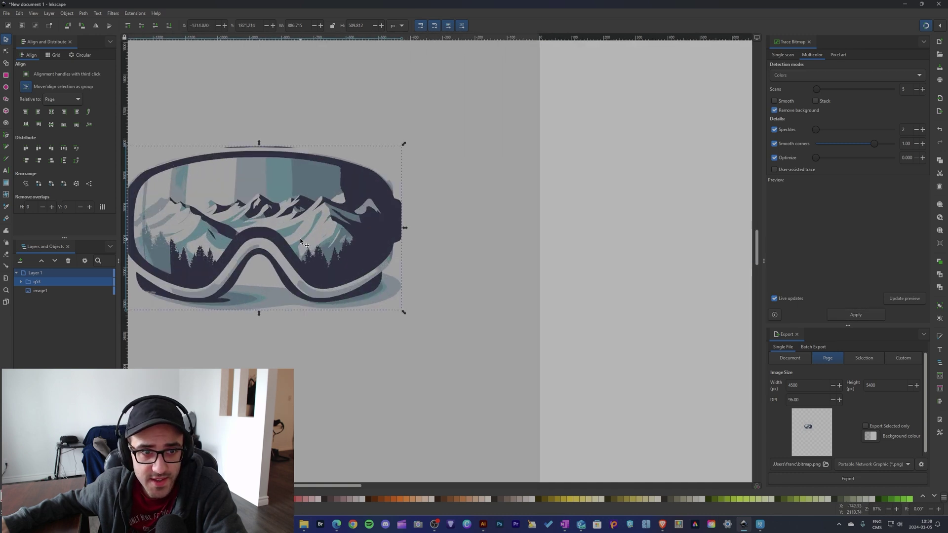
scroll(314, 236, up, 3)
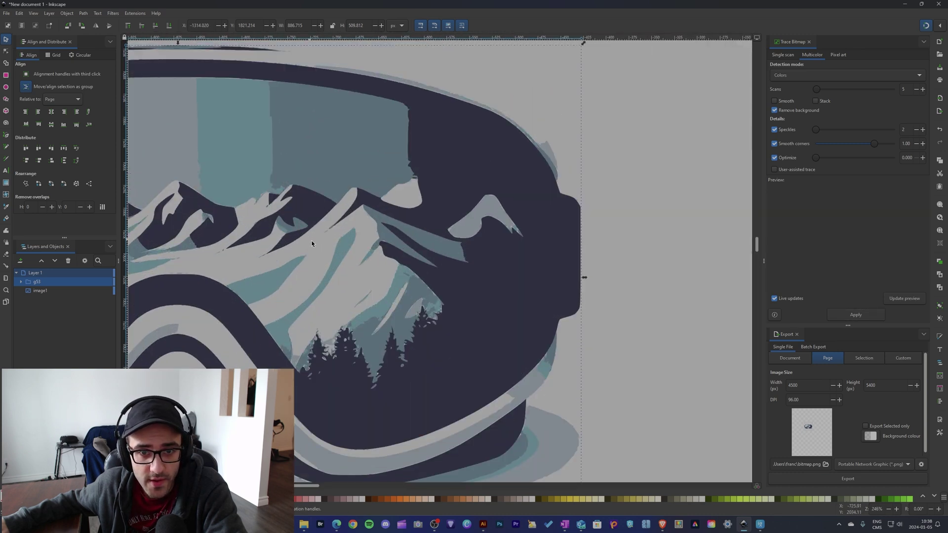
scroll(317, 249, down, 4)
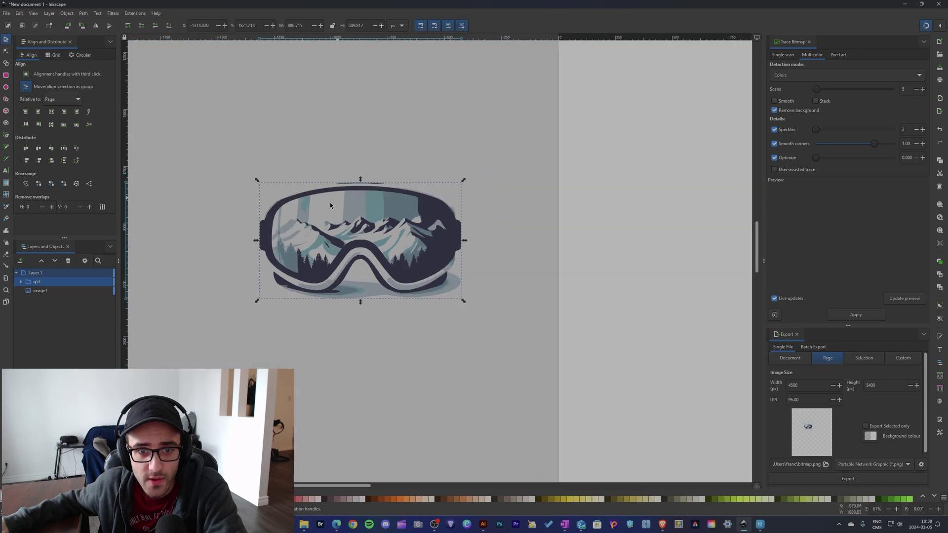
scroll(357, 200, up, 3)
scroll(499, 232, up, 3)
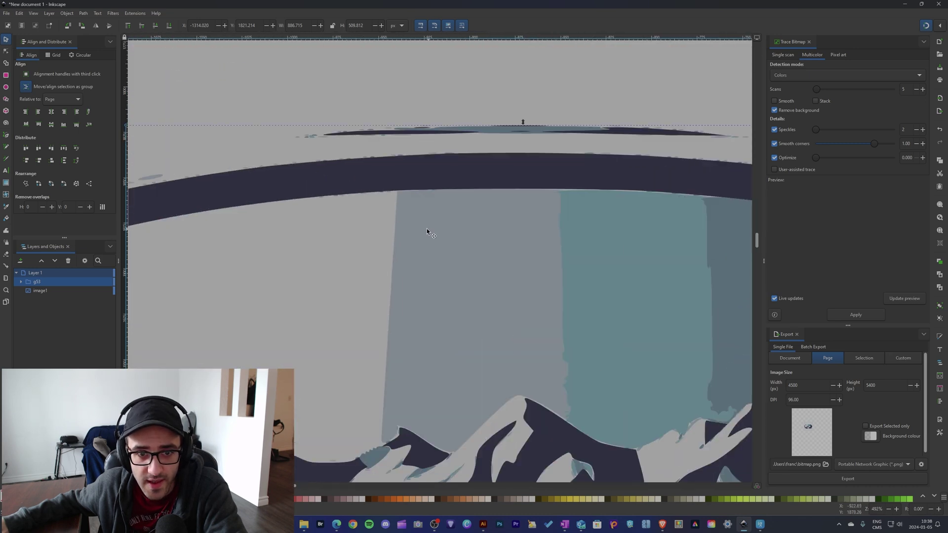
scroll(366, 215, left, 6)
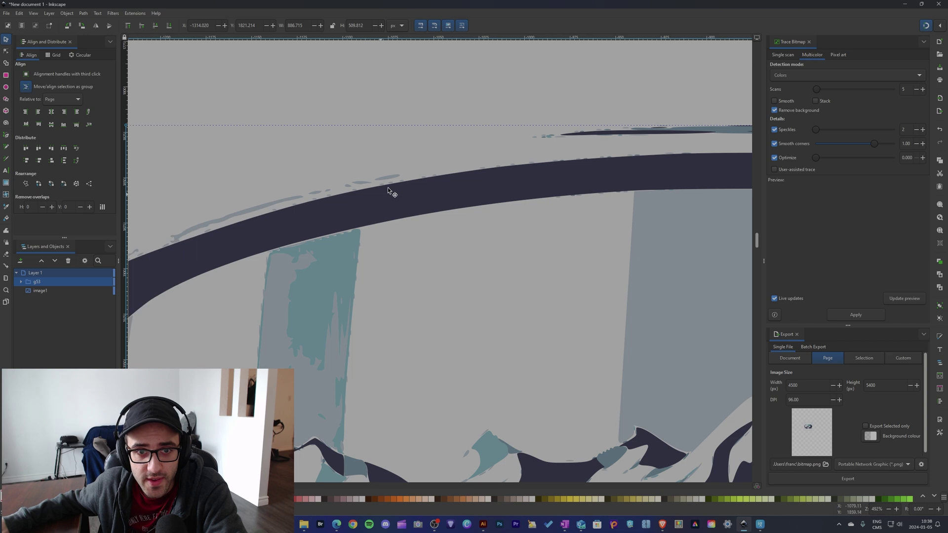
scroll(404, 185, right, 10)
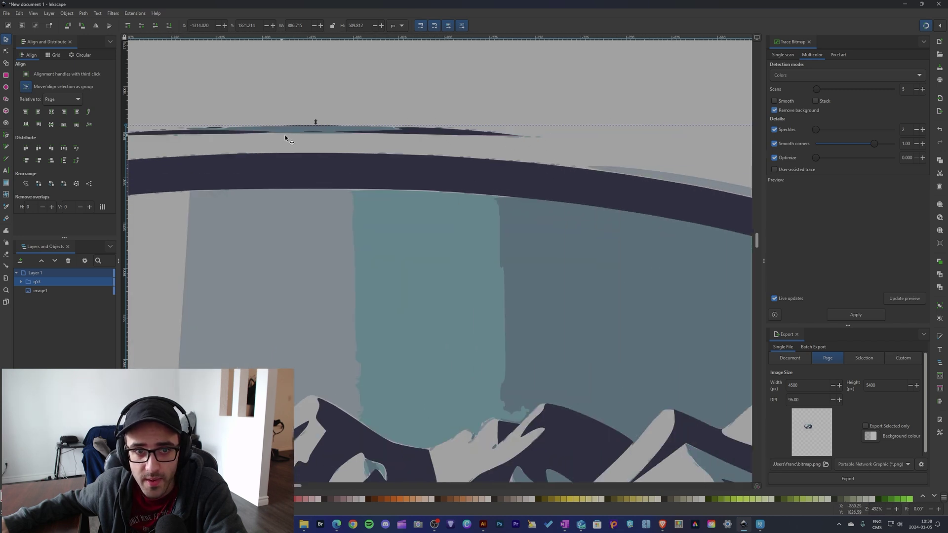
scroll(541, 157, down, 5)
scroll(545, 179, down, 4)
scroll(550, 247, up, 1)
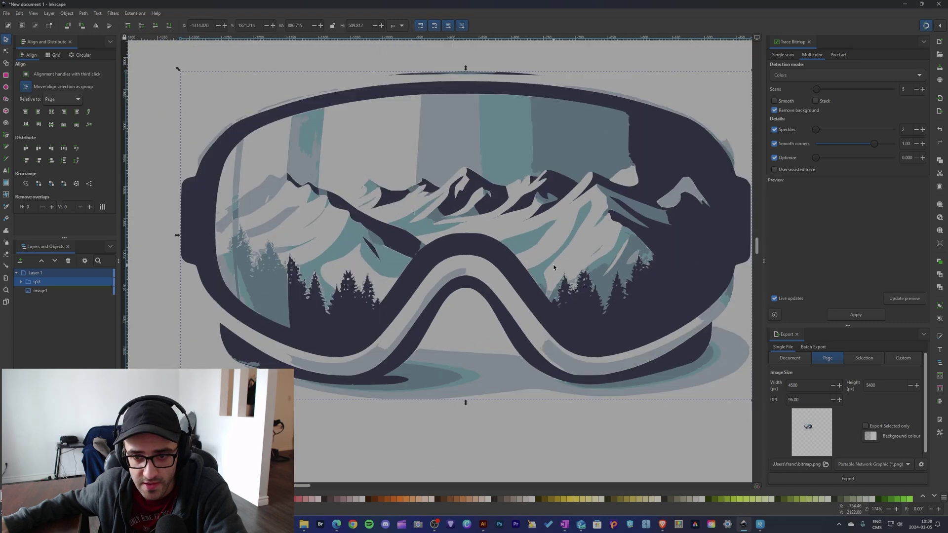
scroll(554, 265, down, 5)
drag(436, 295, 657, 387)
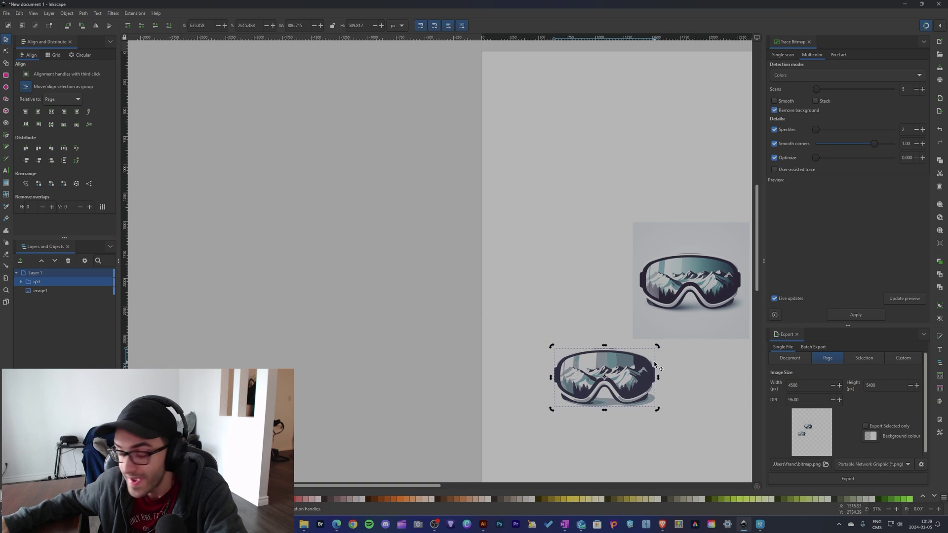
key(Delete)
- Retrace the goggles bitmap with Remove background off and move the trace aside
click(691, 333)
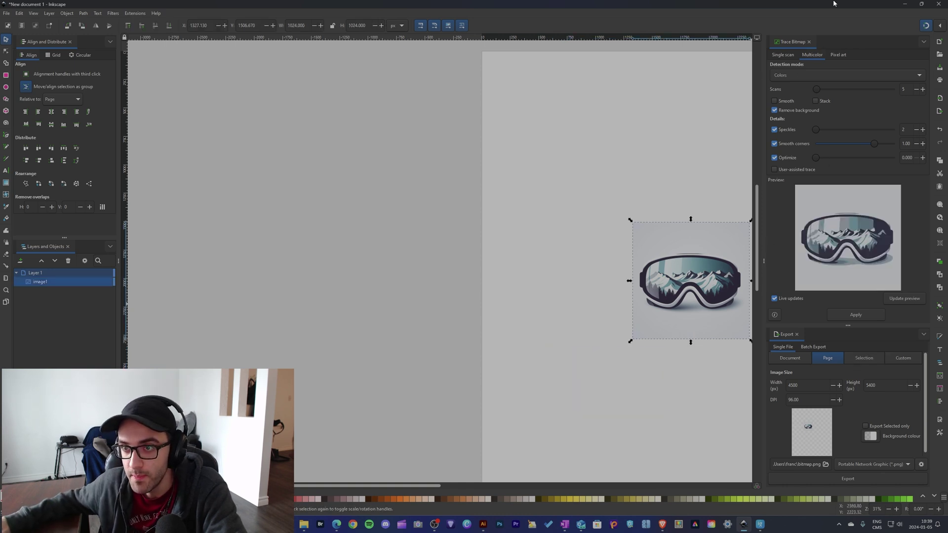
click(842, 315)
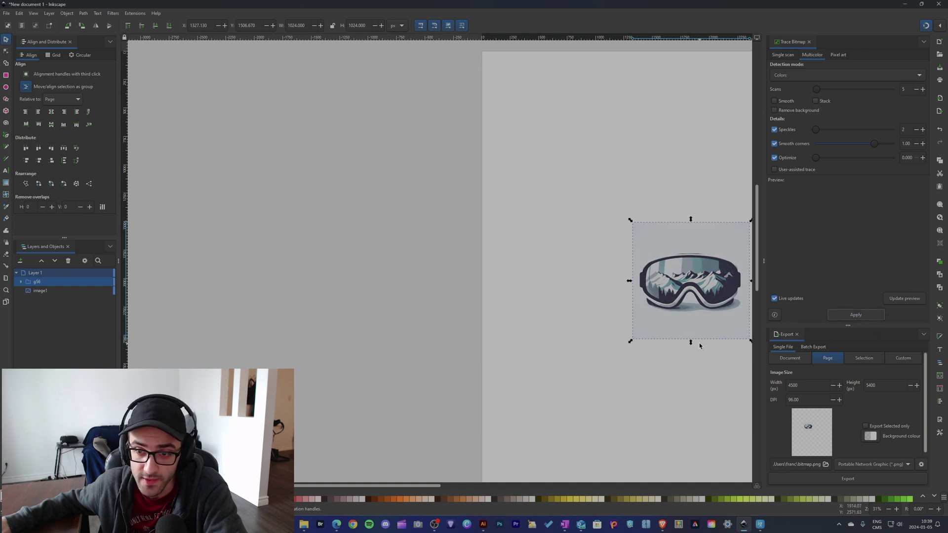
drag(699, 343, 403, 346)
- Zoom around the background-kept trace to inspect it, then drag it over the original
ctrl+scroll(387, 272, up, 8)
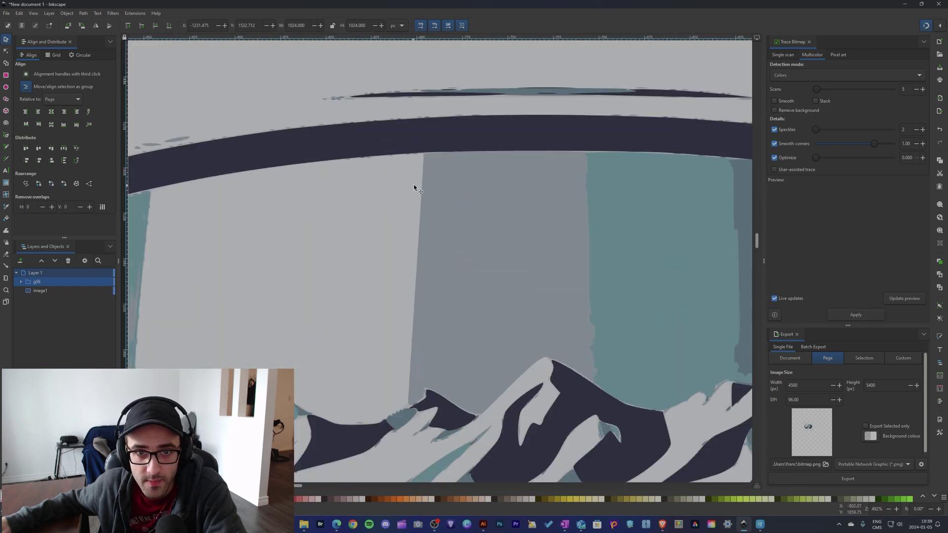
ctrl+scroll(413, 188, down, 2)
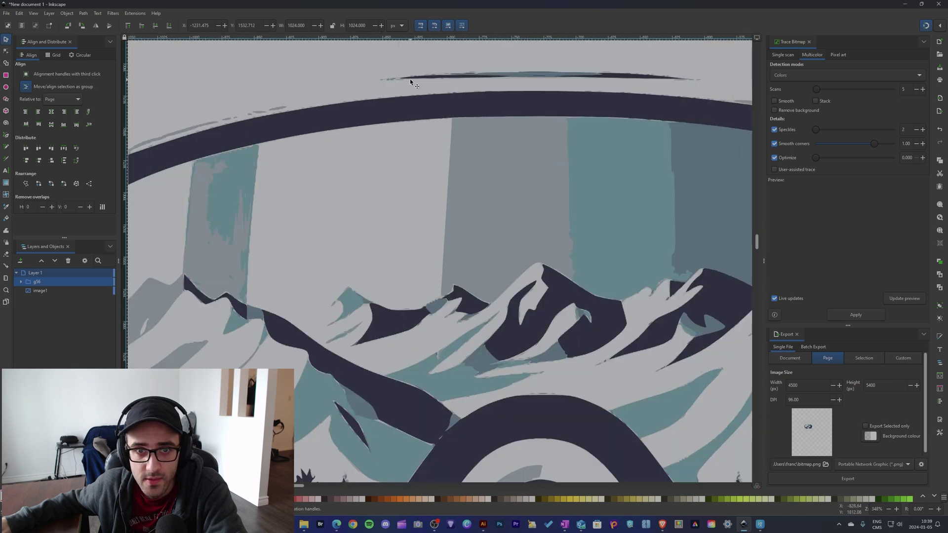
ctrl+scroll(655, 156, down, 6)
ctrl+scroll(377, 165, up, 7)
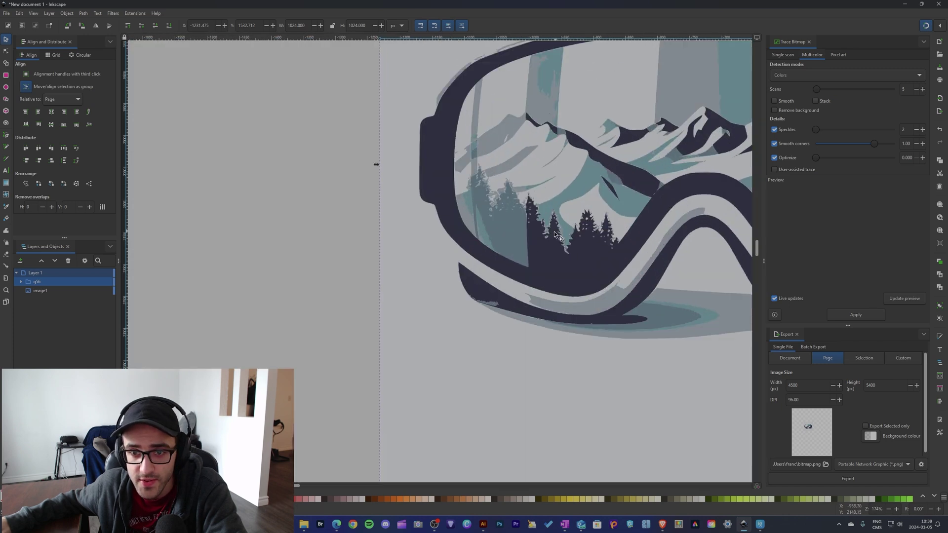
ctrl+scroll(433, 271, down, 3)
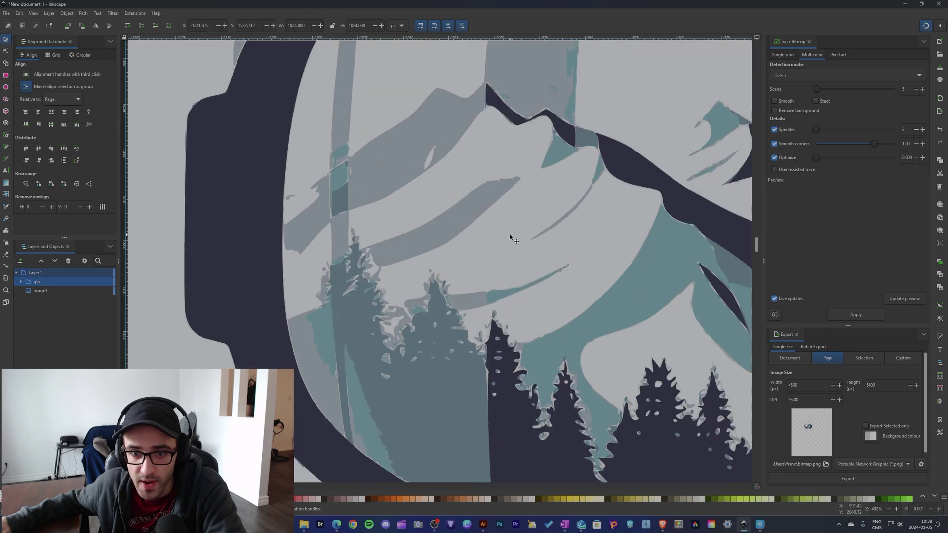
scroll(543, 217, down, 1)
scroll(543, 218, right, 10)
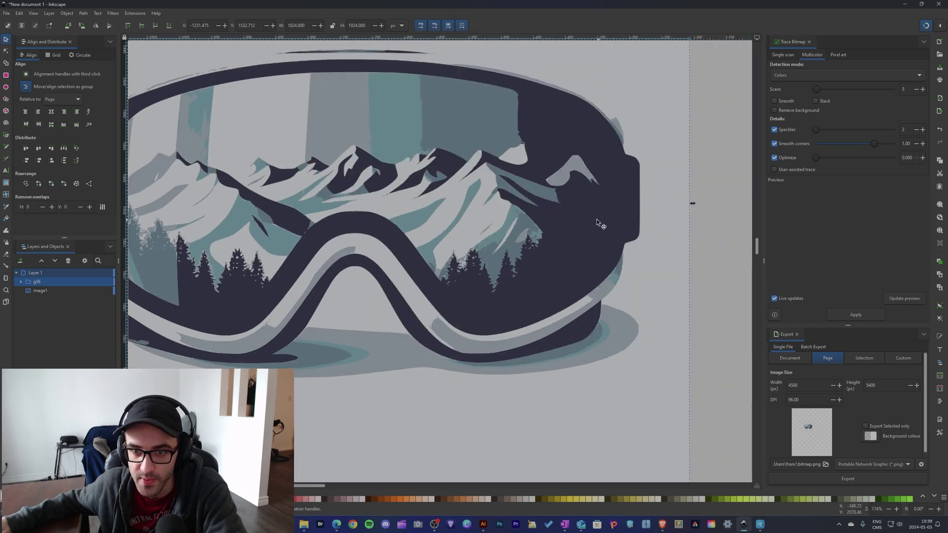
ctrl+scroll(596, 219, down, 4)
drag(381, 233, 596, 375)
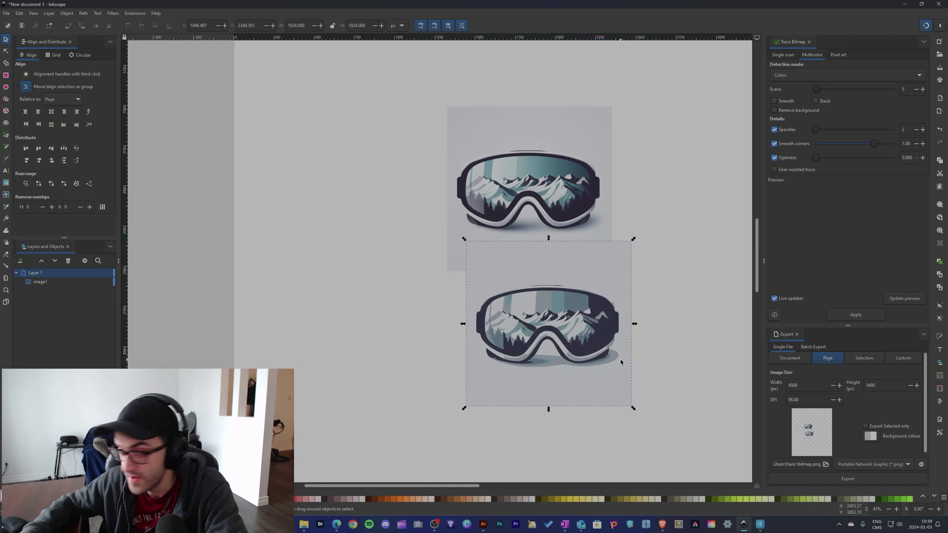
key(Delete)
scroll(620, 359, up, 3)
ctrl+scroll(629, 312, up, 4)
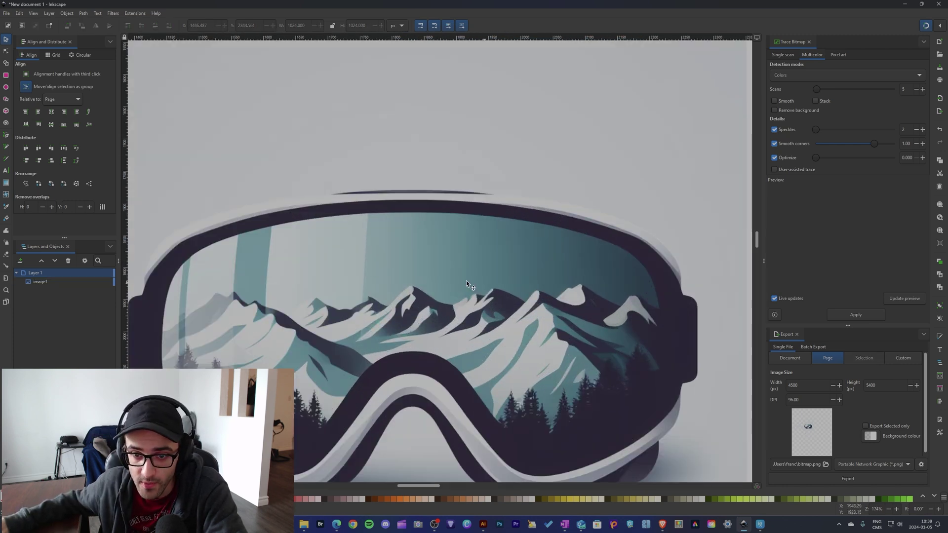
ctrl+scroll(436, 323, down, 2)
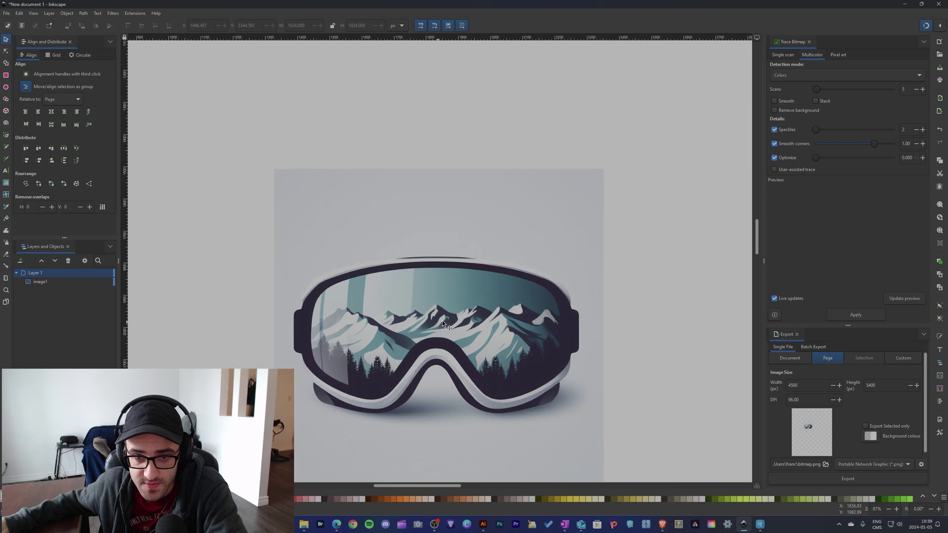
click(471, 304)
drag(455, 243, 471, 122)
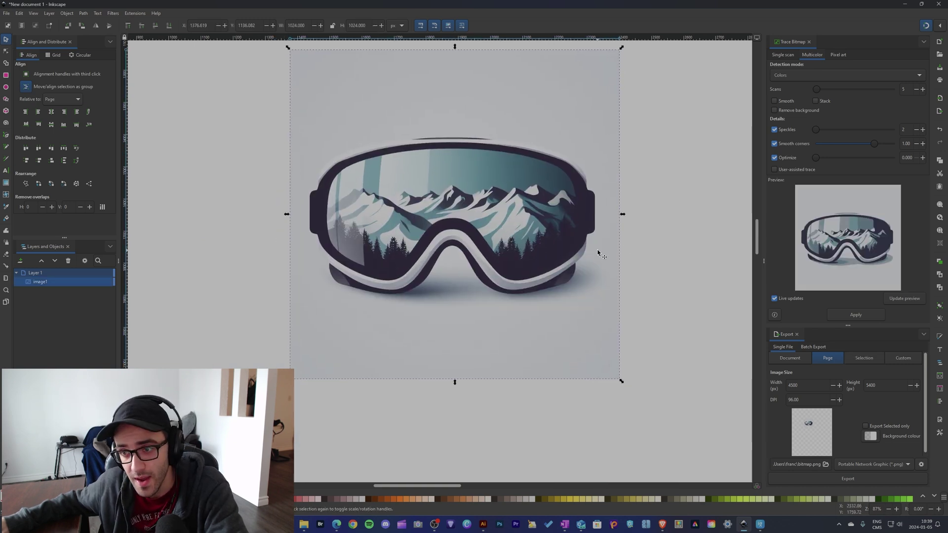
click(856, 315)
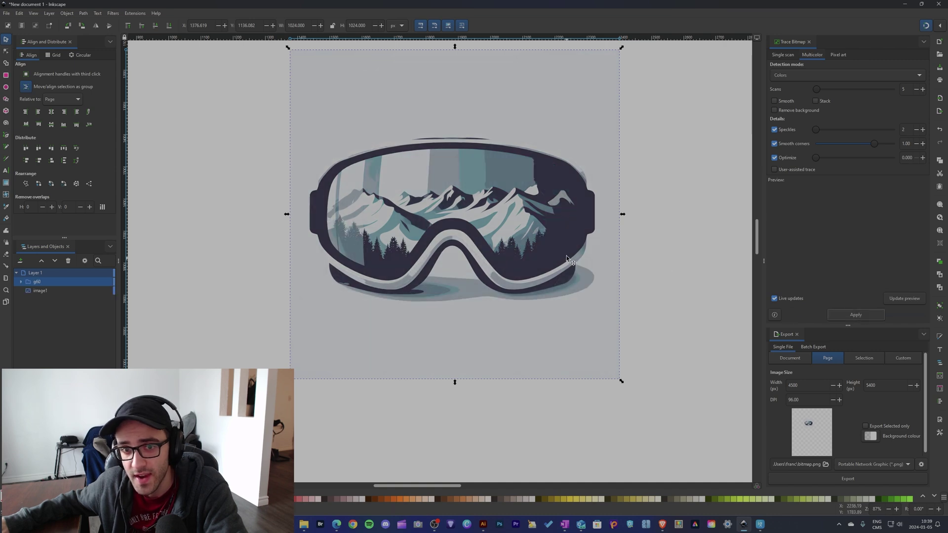
scroll(567, 257, down, 3)
mouse_move(556, 230)
mouse_down()
mouse_move(557, 286)
mouse_move(555, 200)
mouse_move(552, 318)
mouse_move(536, 232)
mouse_up()
scroll(476, 191, up, 3)
scroll(576, 229, down, 4)
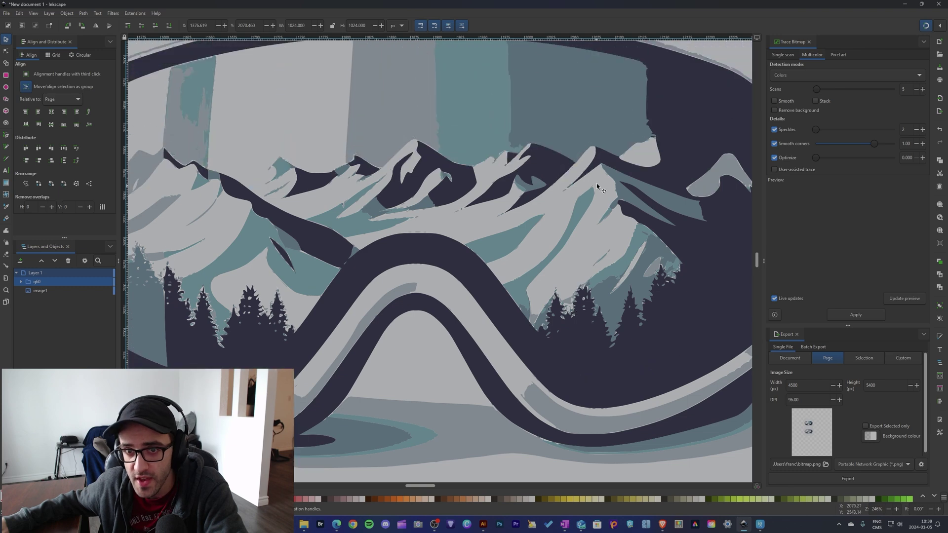
scroll(261, 223, up, 3)
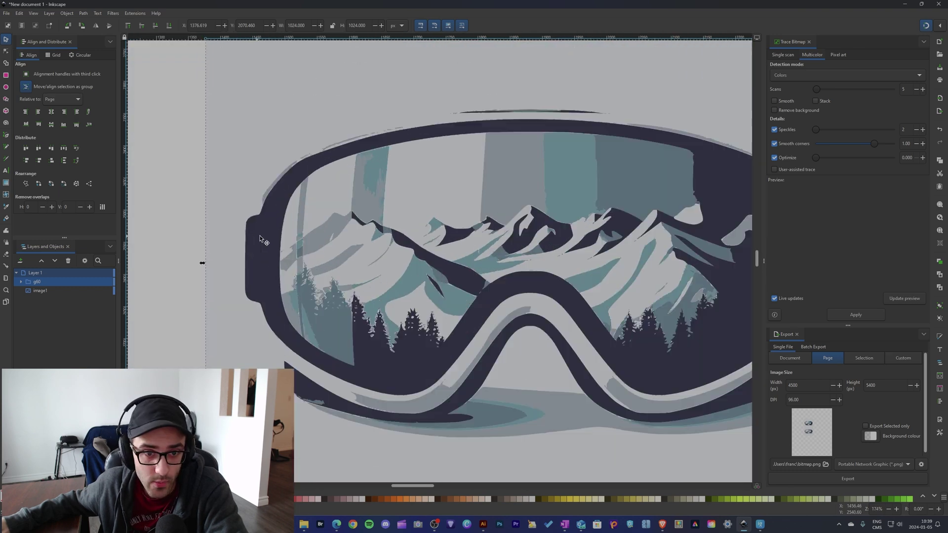
scroll(413, 215, up, 2)
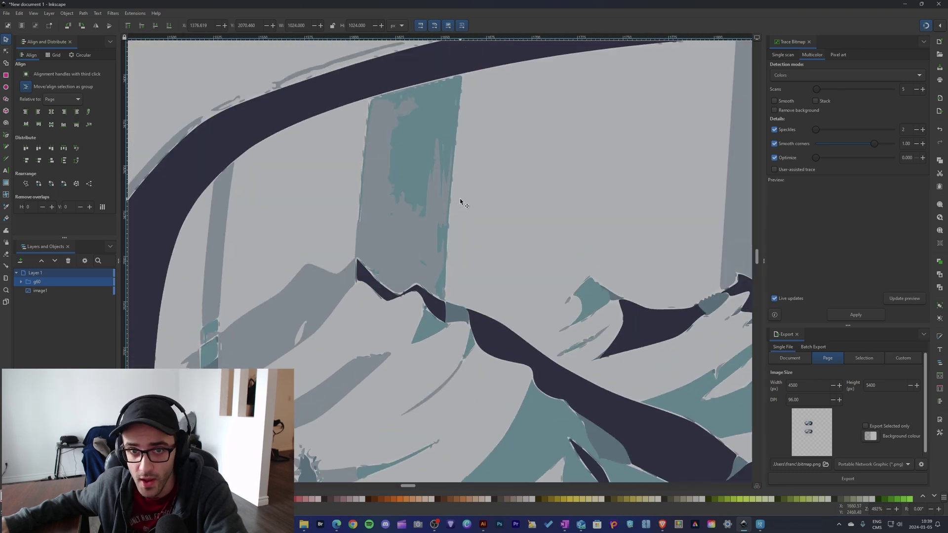
scroll(511, 203, down, 6)
scroll(514, 202, right, 10)
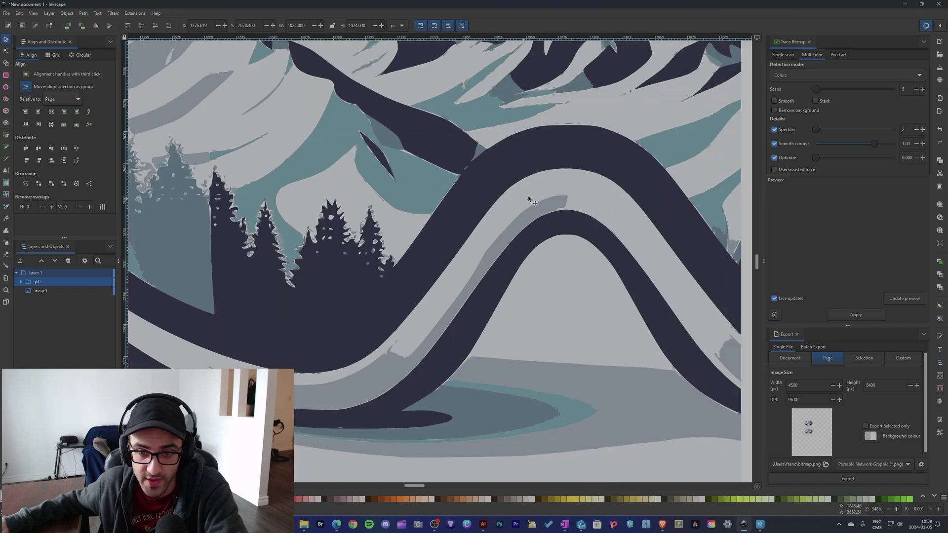
scroll(554, 202, down, 3)
scroll(386, 182, down, 2)
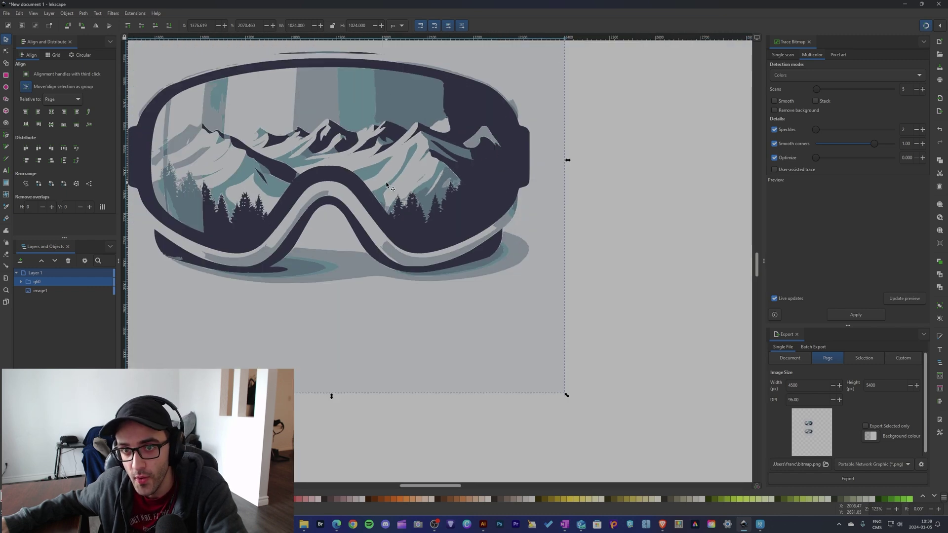
scroll(330, 181, down, 2)
drag(329, 180, 464, 225)
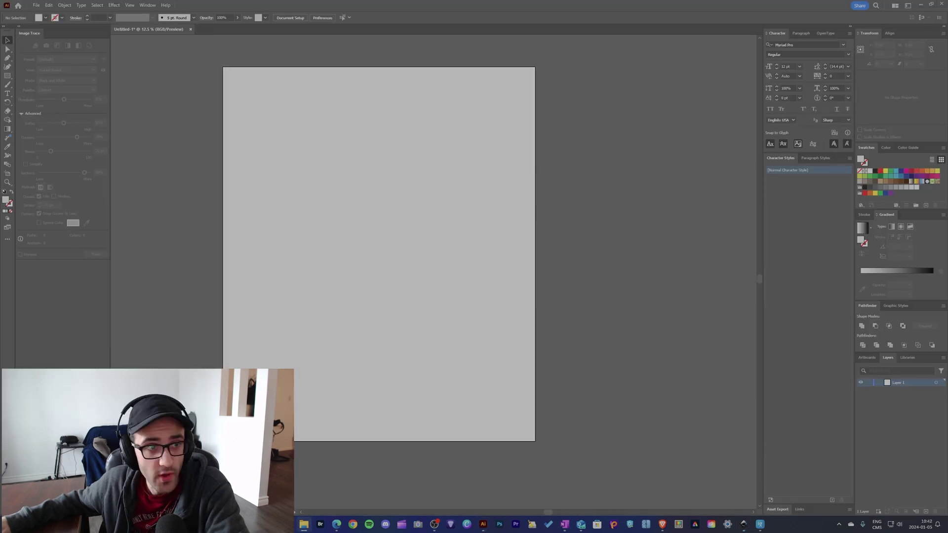
- Place a copy of the goggles image on the artboard and set Image Trace to Color mode, Limited palette
mouse_move(947, 202)
mouse_down()
mouse_move(368, 194)
mouse_move(369, 216)
mouse_up()
scroll(364, 194, up, 4)
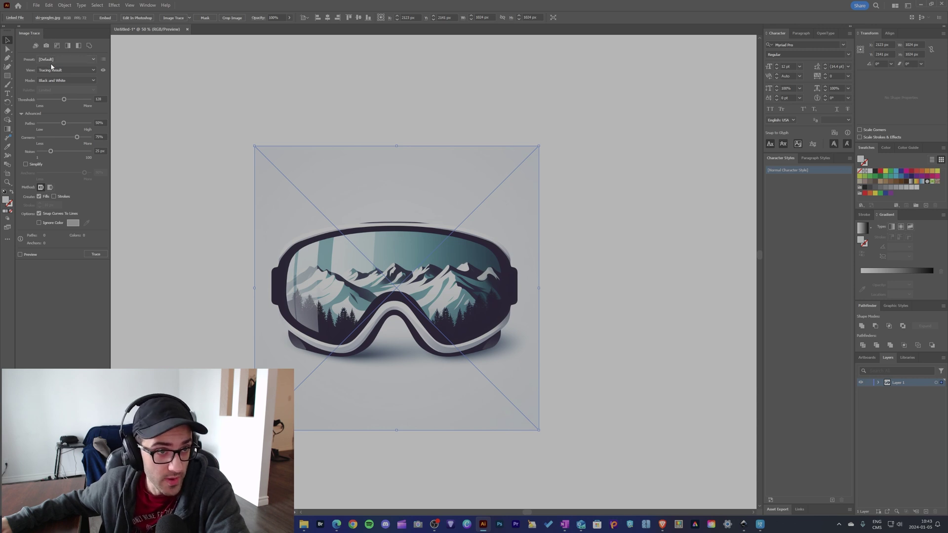
click(64, 80)
click(54, 88)
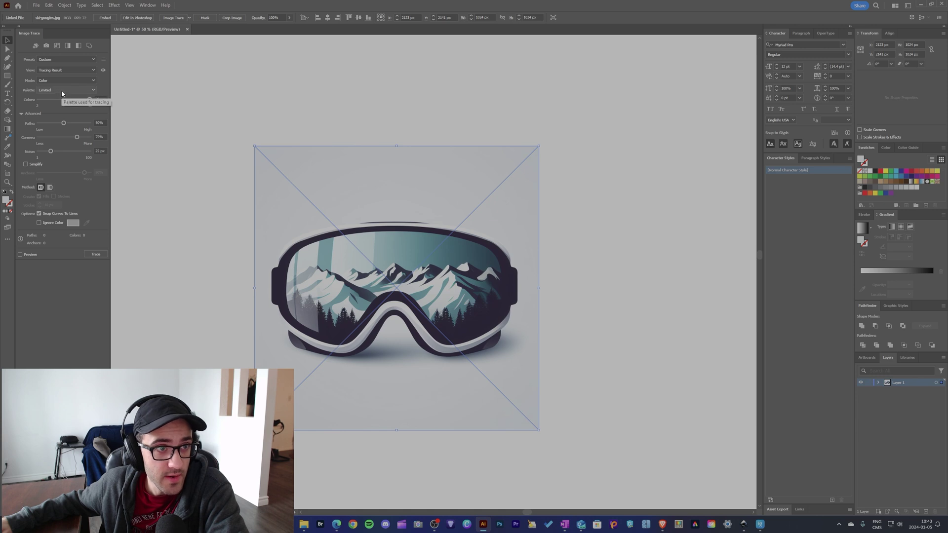
click(64, 92)
click(55, 108)
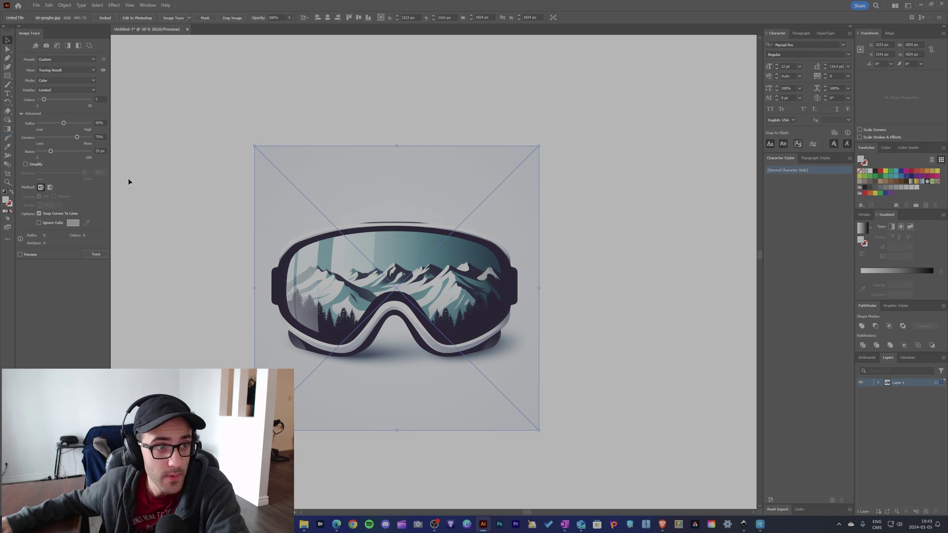
scroll(287, 220, down, 1)
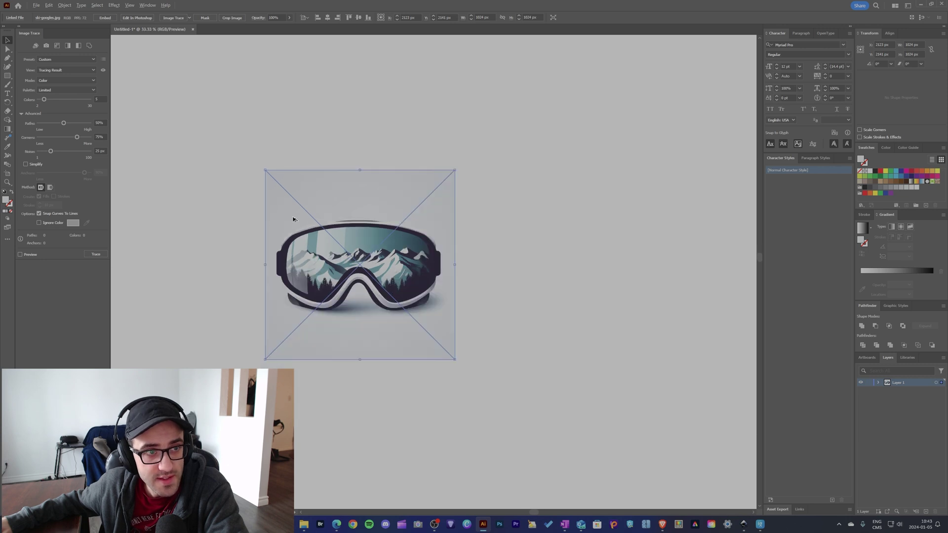
- Enable Ignore Color so the colour trace skips the pale grey background
click(39, 223)
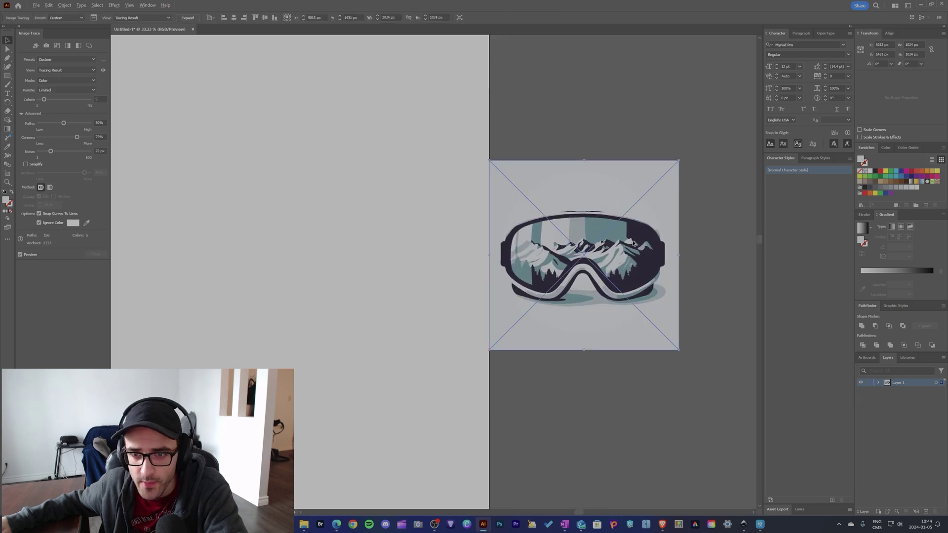
scroll(634, 243, up, 4)
scroll(553, 236, down, 2)
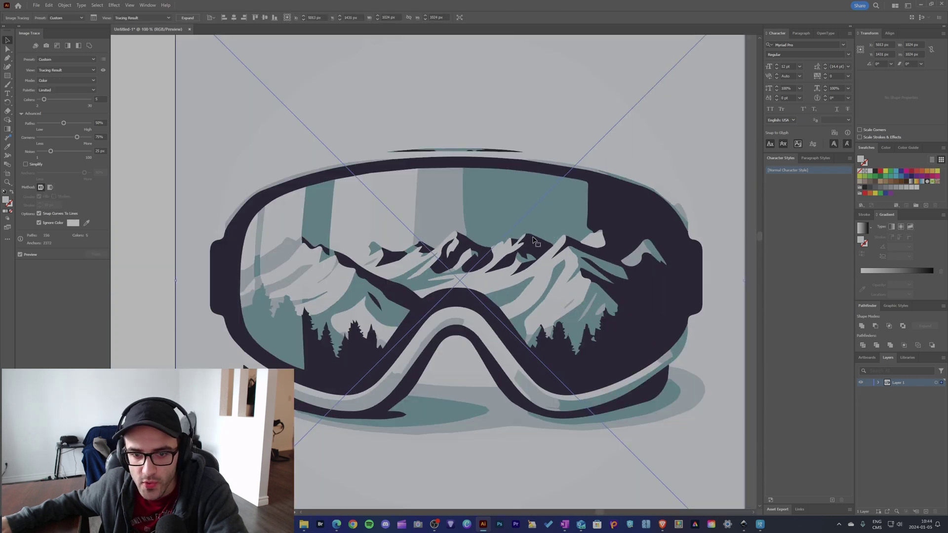
scroll(451, 151, down, 1)
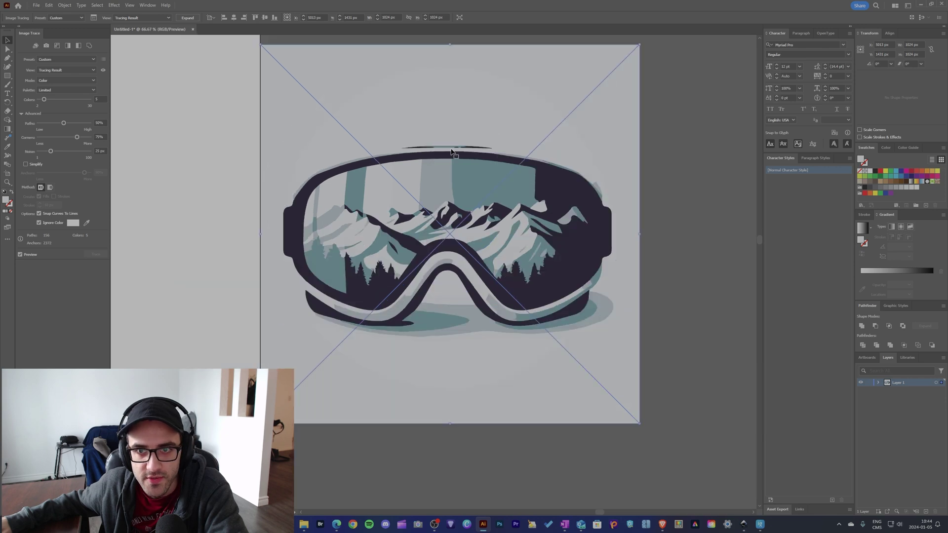
scroll(451, 169, up, 2)
scroll(452, 171, down, 3)
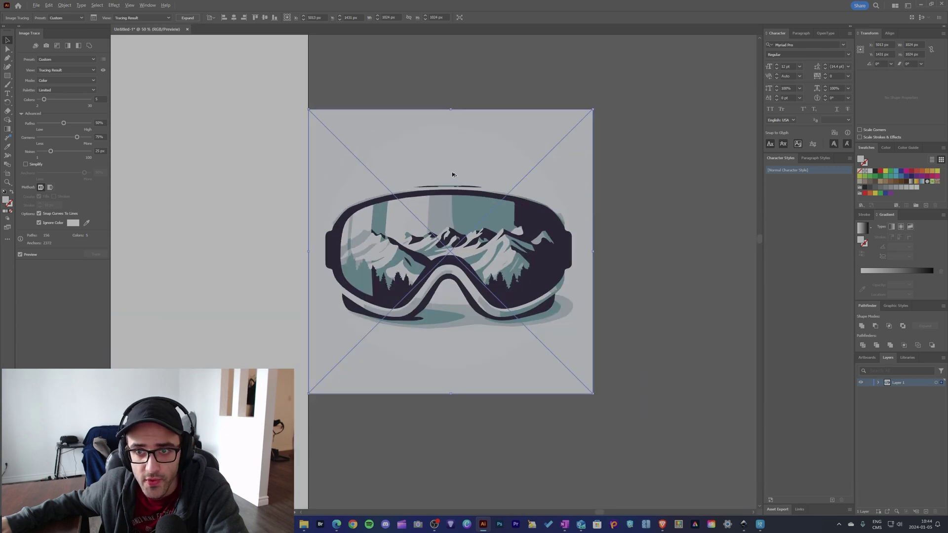
- Shift the traced goggles sideways on the artboard, then turn Ignore Color back off
mouse_move(446, 160)
mouse_down()
mouse_move(183, 164)
mouse_move(440, 165)
mouse_move(246, 164)
mouse_move(431, 170)
mouse_up()
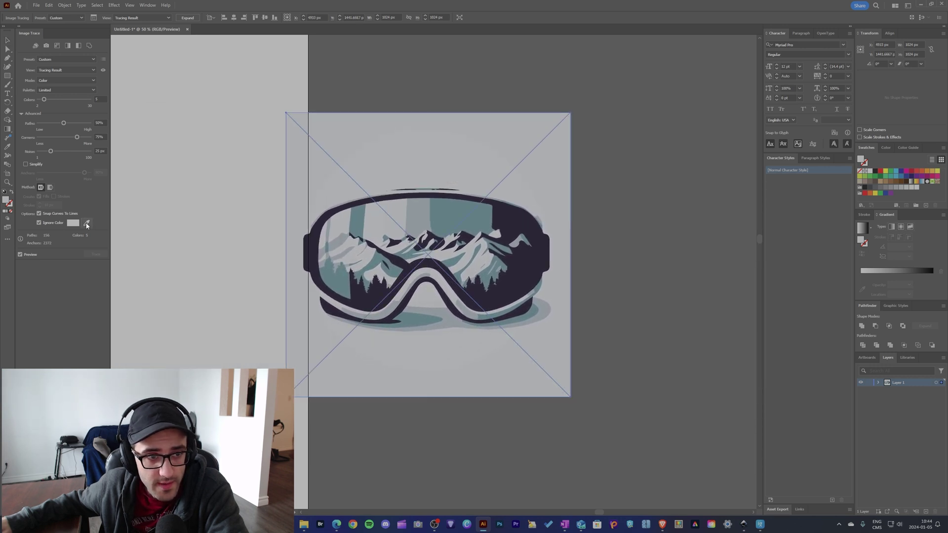
mouse_move(434, 216)
mouse_down()
mouse_move(487, 203)
mouse_move(446, 224)
mouse_move(511, 221)
mouse_move(430, 219)
mouse_up()
click(39, 224)
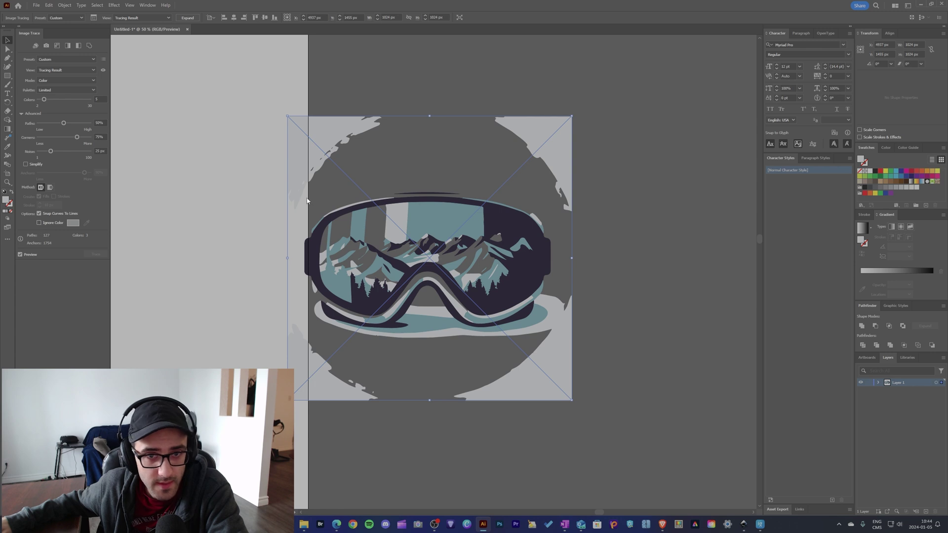
- Scroll around the full colour trace to inspect the mountain and strap detail
scroll(411, 215, up, 4)
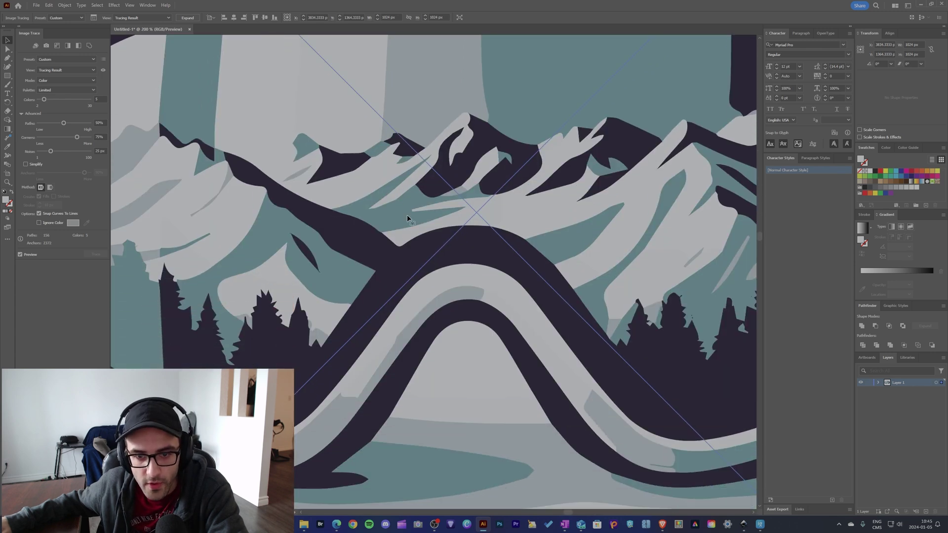
scroll(410, 264, right, 6)
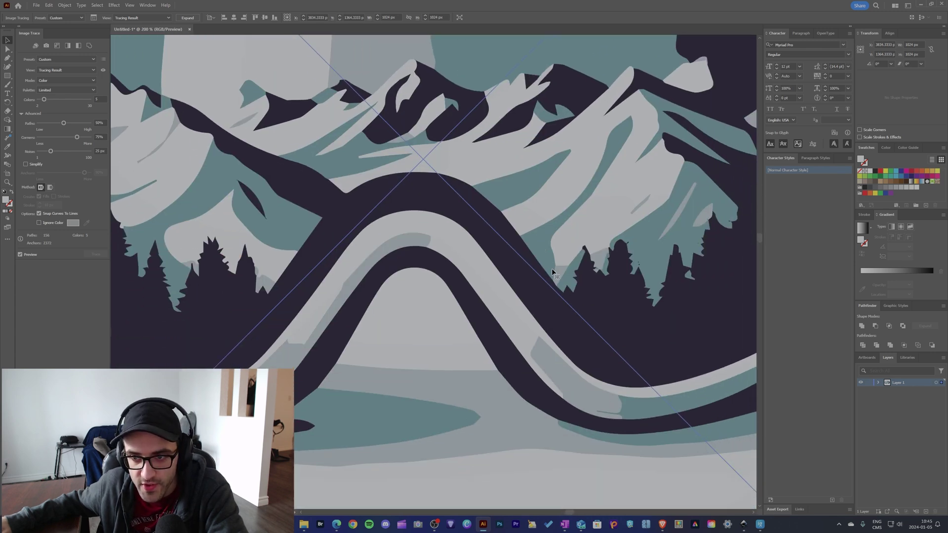
scroll(502, 205, down, 2)
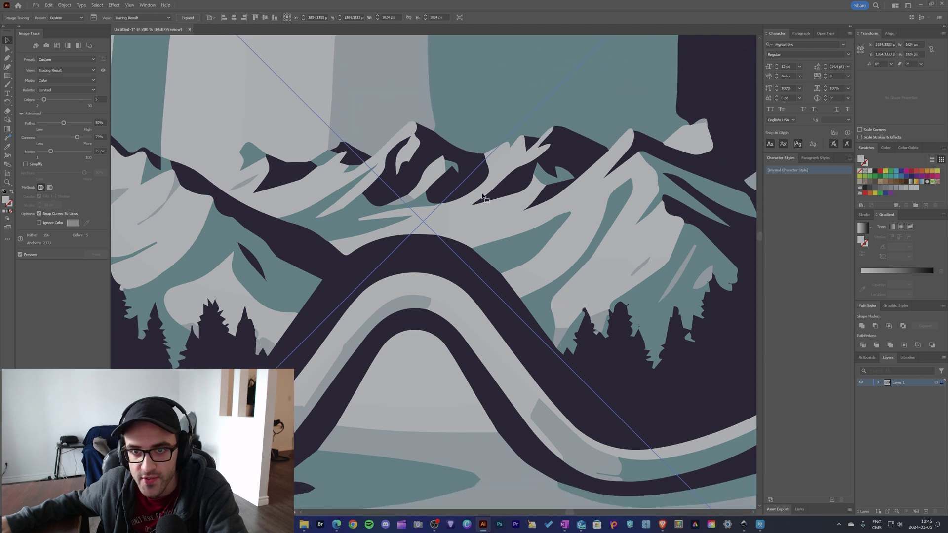
scroll(470, 183, up, 4)
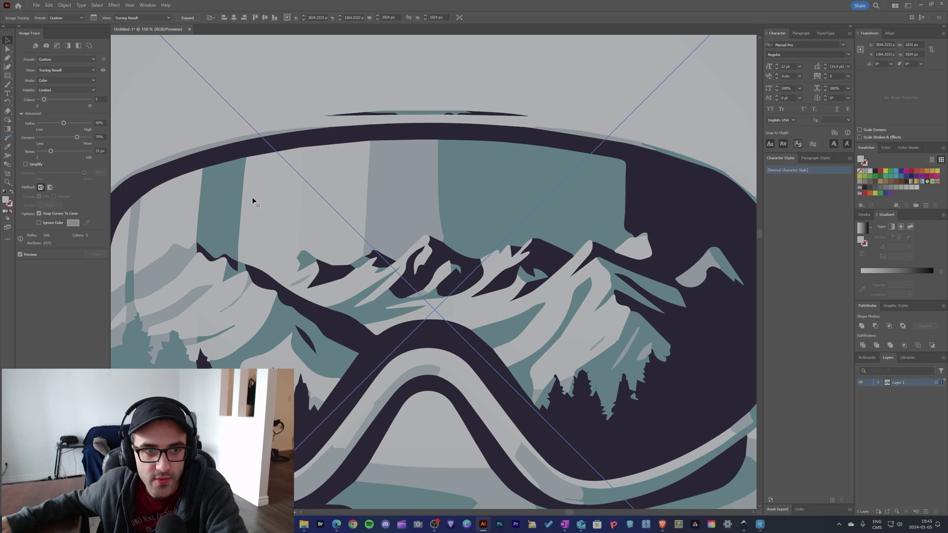
scroll(265, 242, up, 10)
scroll(237, 247, down, 20)
scroll(264, 250, up, 4)
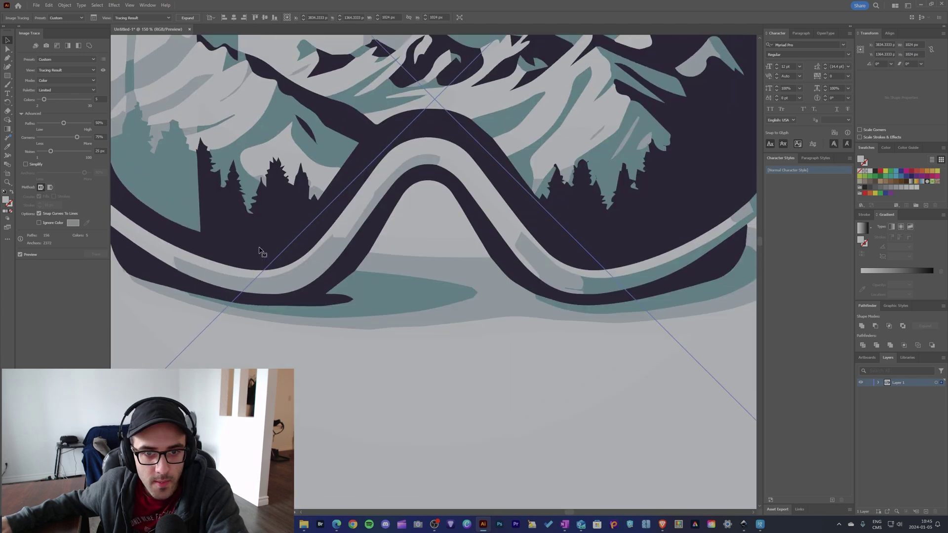
scroll(266, 251, up, 2)
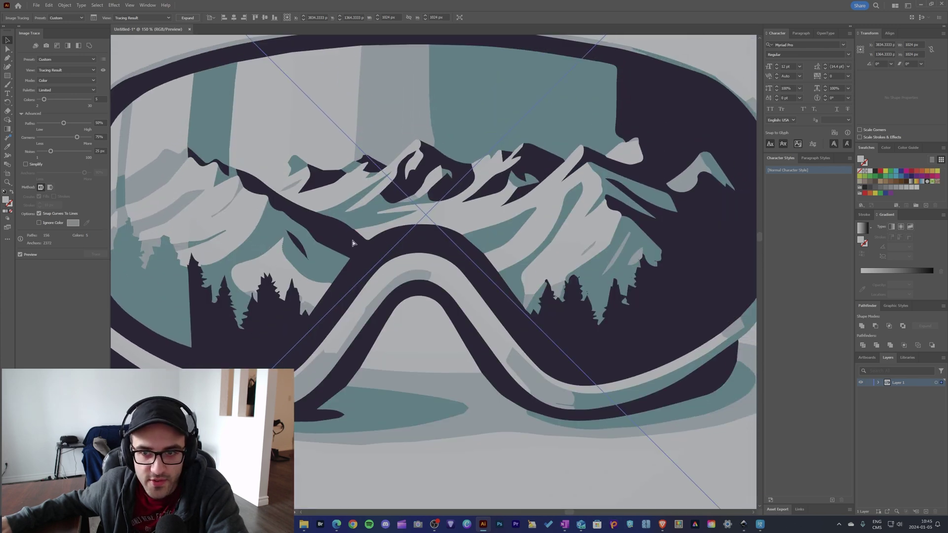
scroll(514, 251, right, 3)
scroll(514, 251, left, 8)
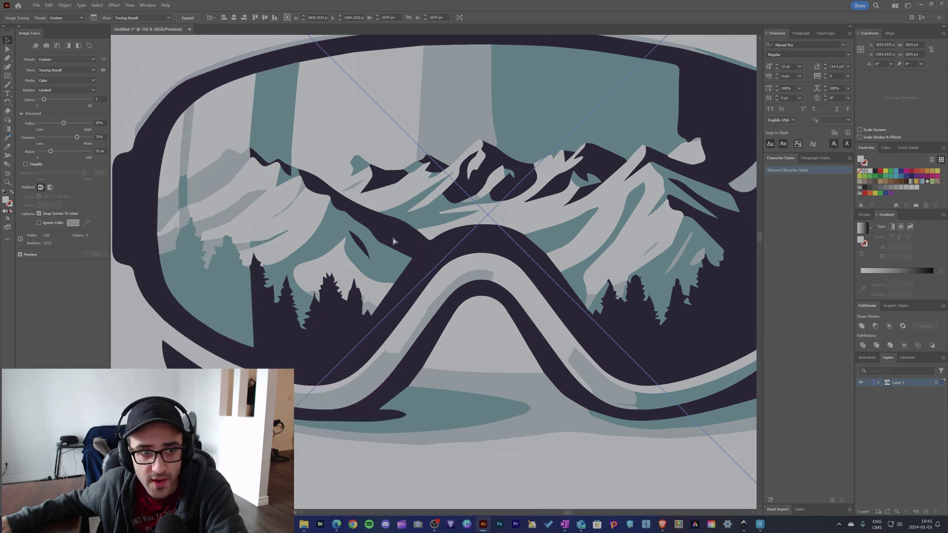
scroll(434, 236, right, 6)
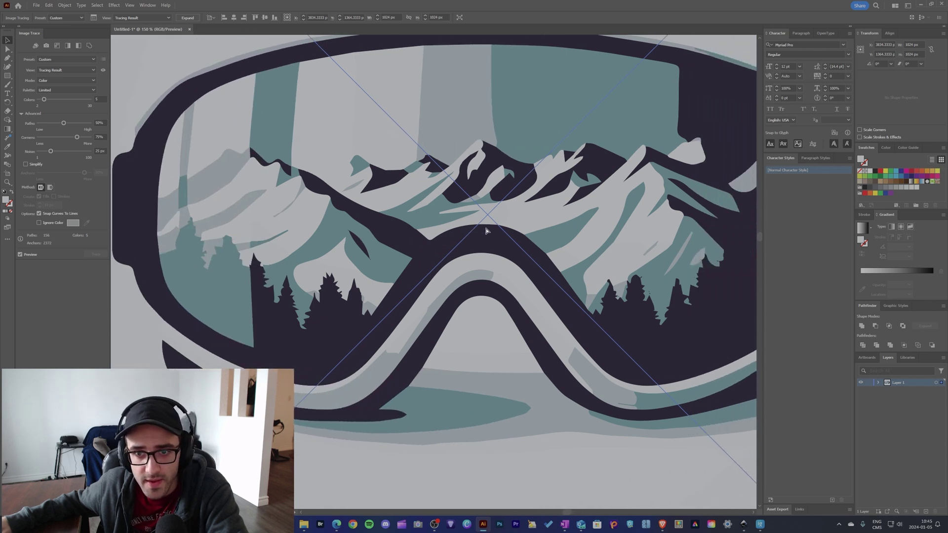
scroll(550, 251, down, 1)
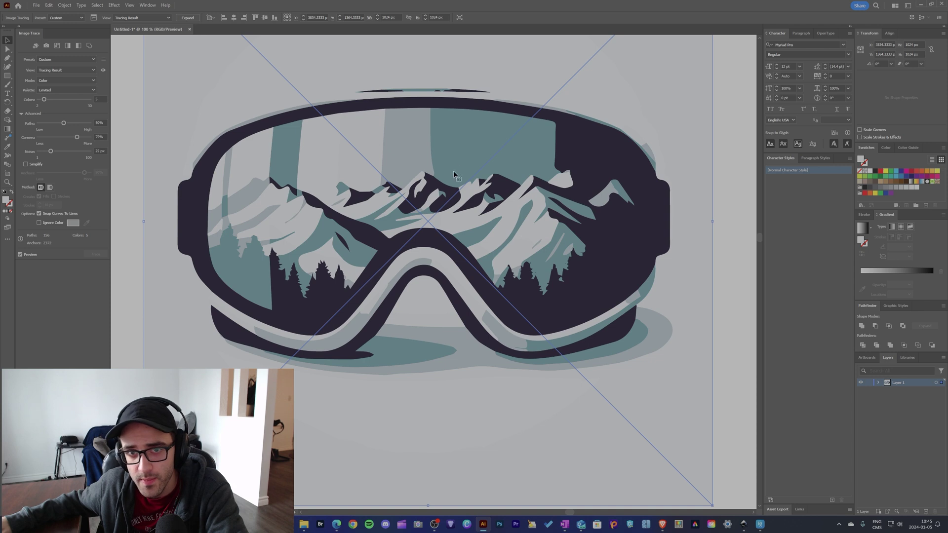
scroll(526, 231, down, 1)
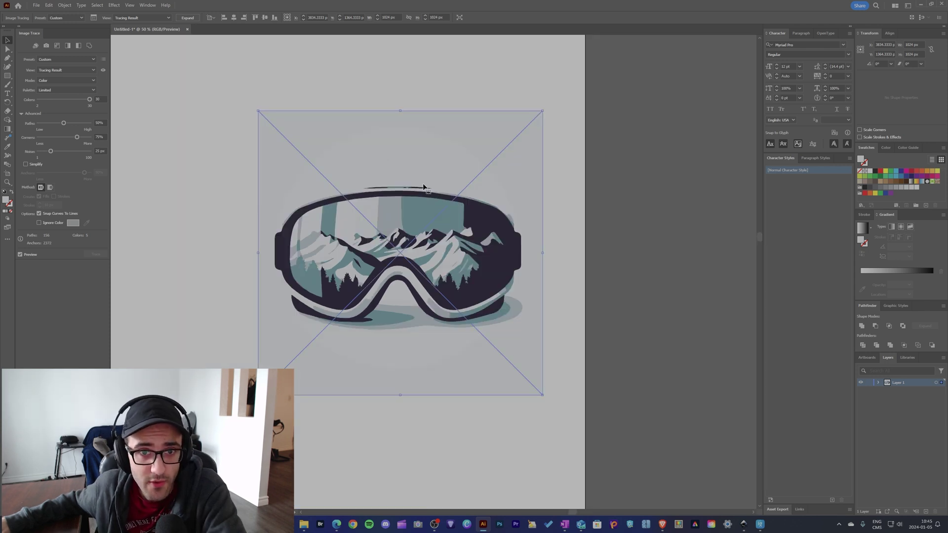
- Switch the Image Trace palette to Full Tone
click(92, 90)
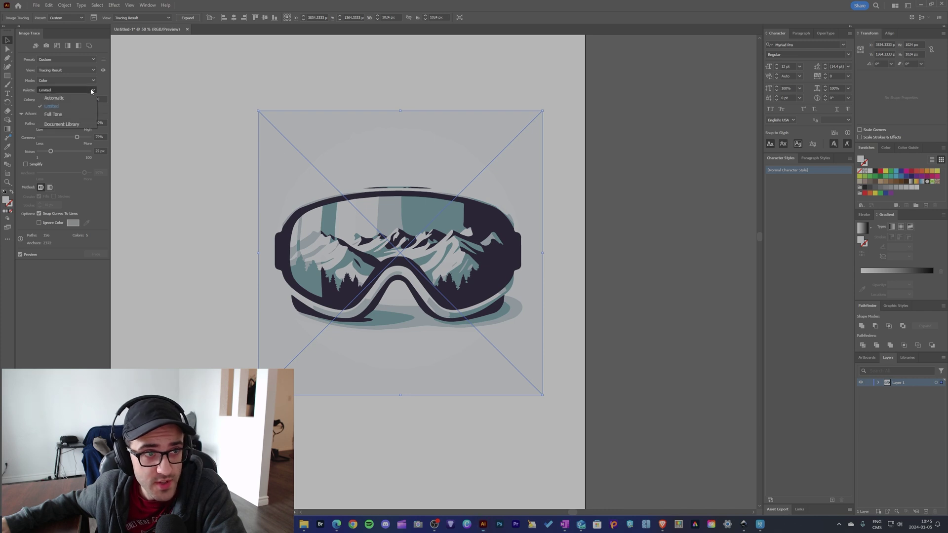
click(65, 114)
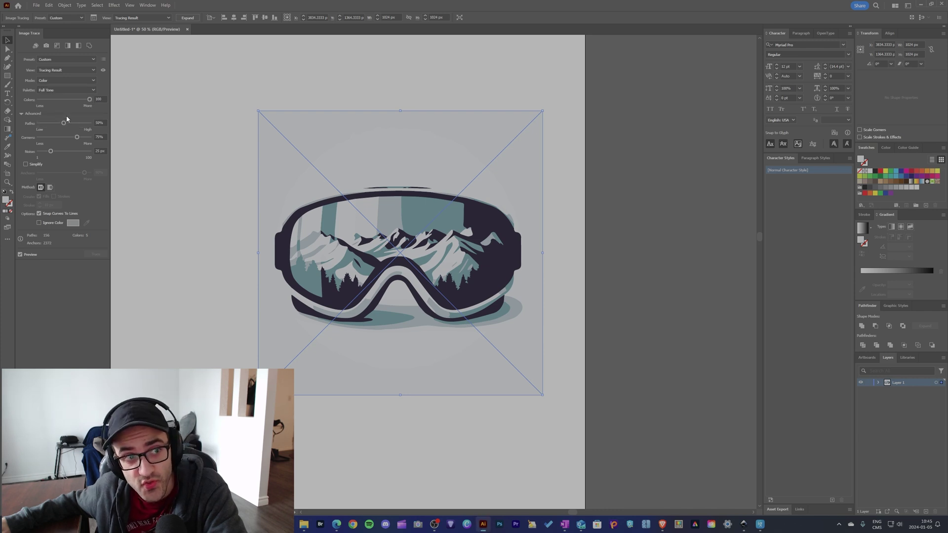
scroll(416, 229, up, 4)
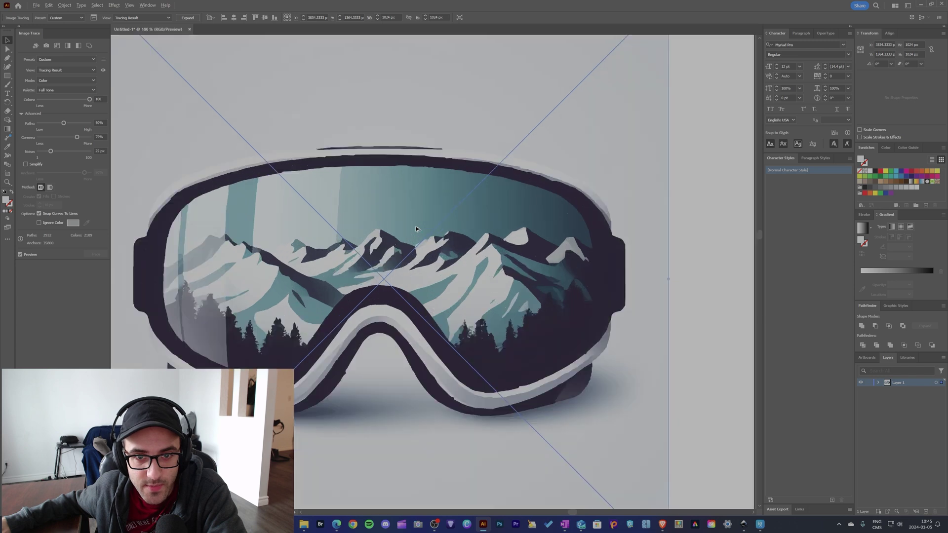
scroll(417, 224, down, 3)
- Drag the traced goggles right, partly off the artboard, then back onto it
mouse_move(422, 214)
mouse_down()
mouse_move(514, 155)
mouse_move(682, 147)
mouse_up()
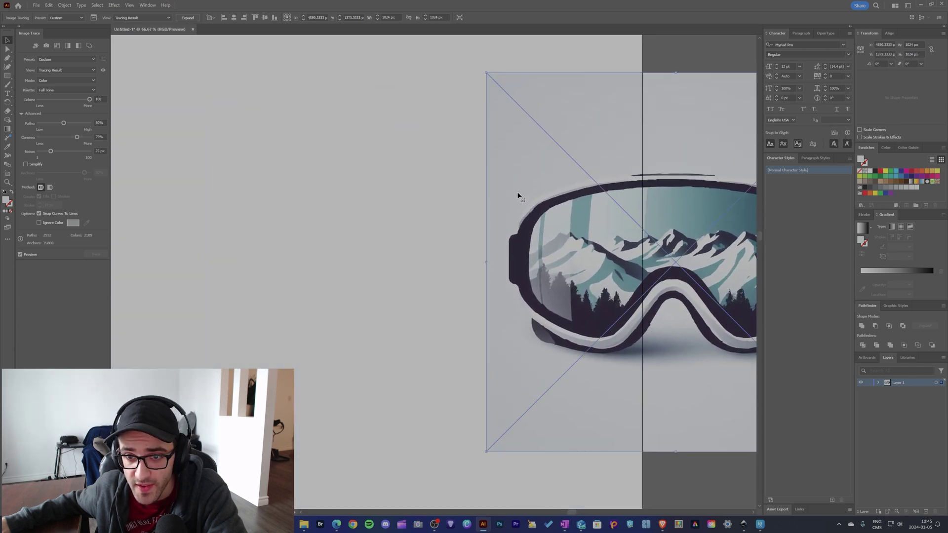
scroll(517, 192, right, 5)
drag(548, 155, 614, 163)
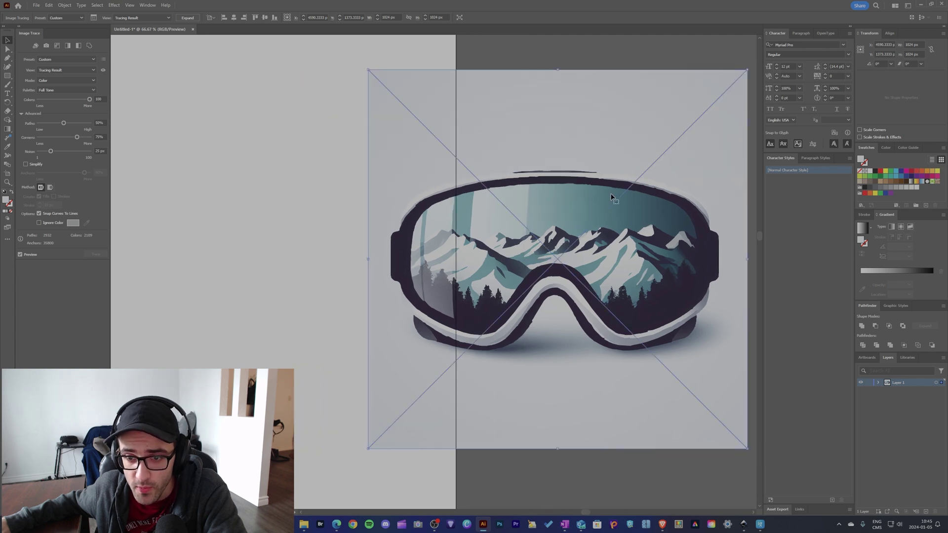
scroll(585, 333, up, 3)
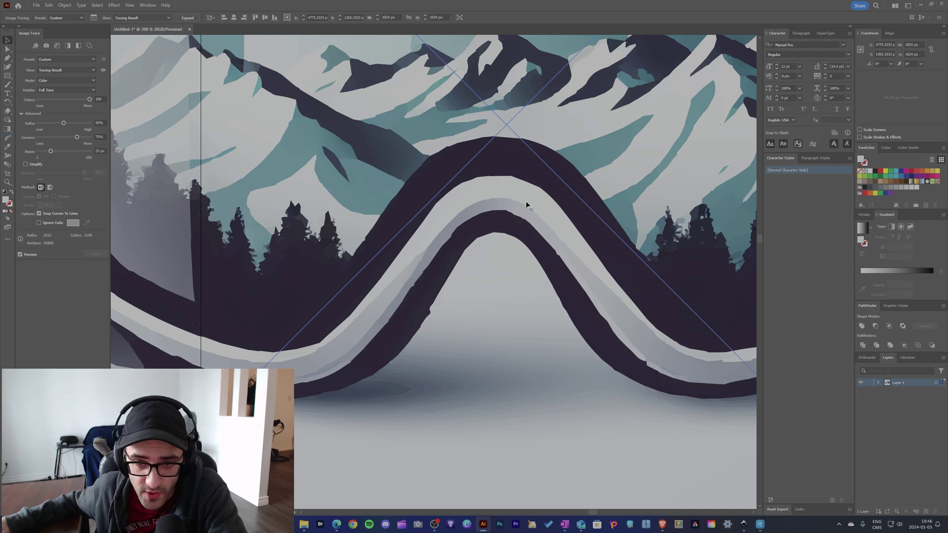
scroll(577, 232, right, 2)
scroll(578, 233, down, 4)
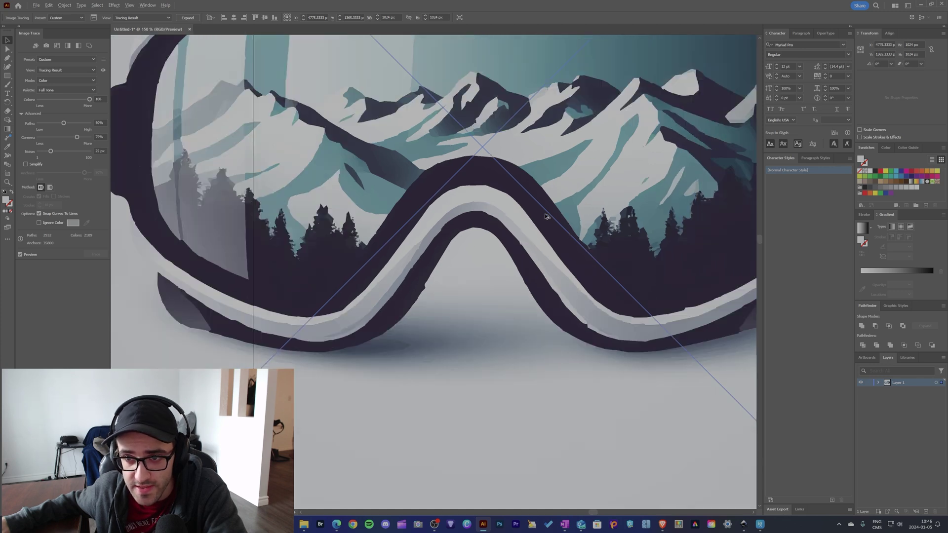
drag(533, 97, 344, 150)
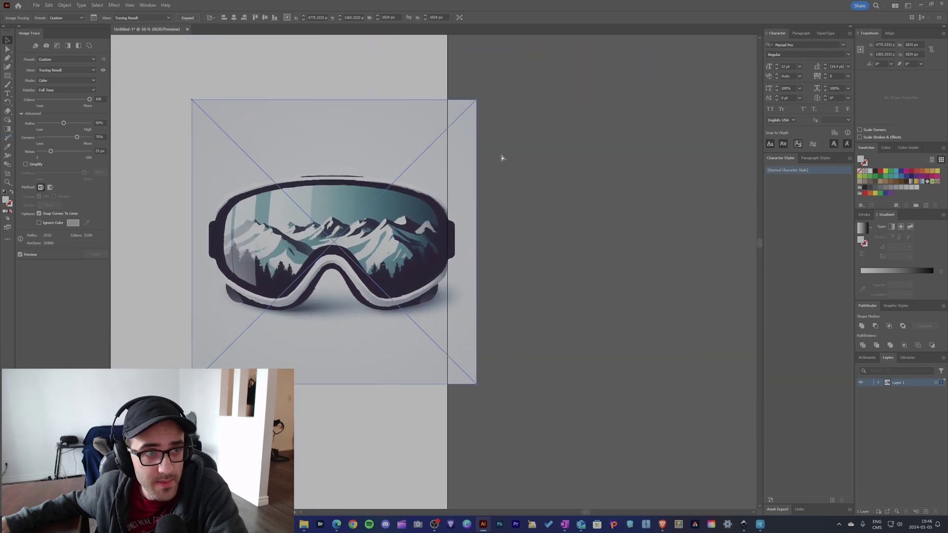
- Return the trace palette to Limited and nudge the traced goggles over
click(68, 91)
key(Up)
key(Return)
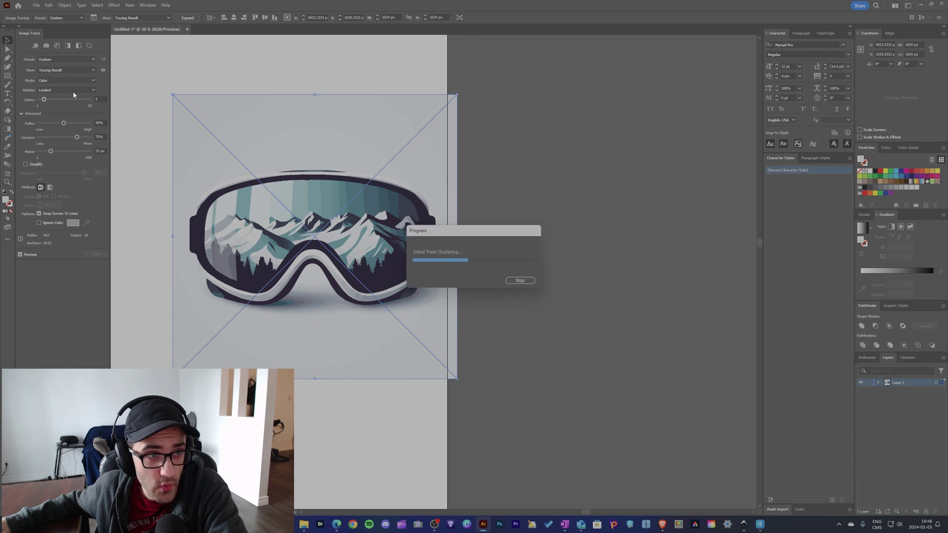
mouse_move(310, 149)
mouse_down()
mouse_move(393, 153)
mouse_move(268, 129)
mouse_up()
- Expand the image trace into vector paths with Object > Expand
right_click(234, 113)
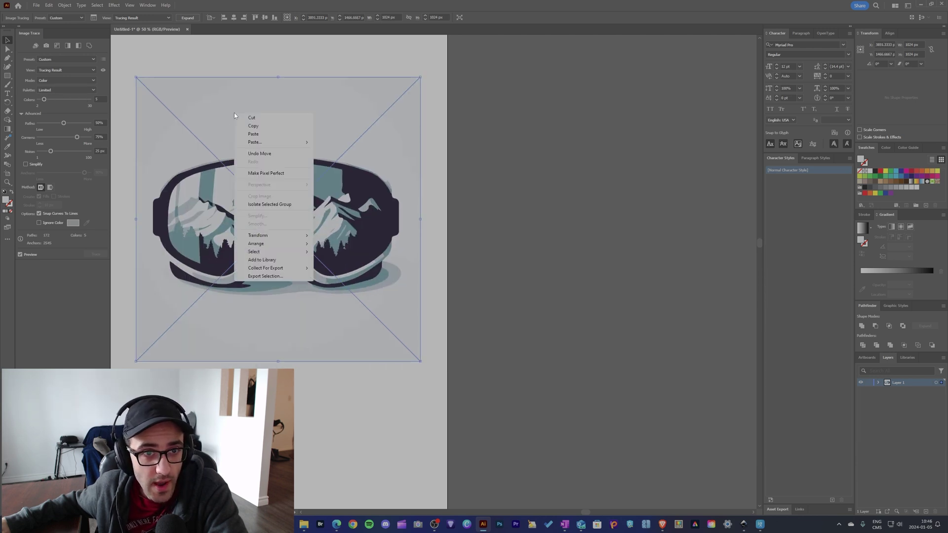
click(65, 6)
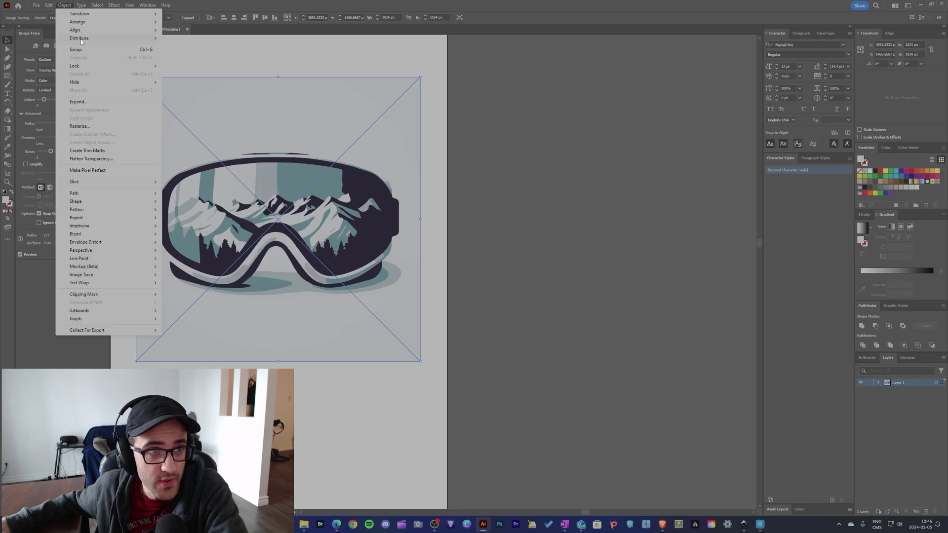
click(78, 102)
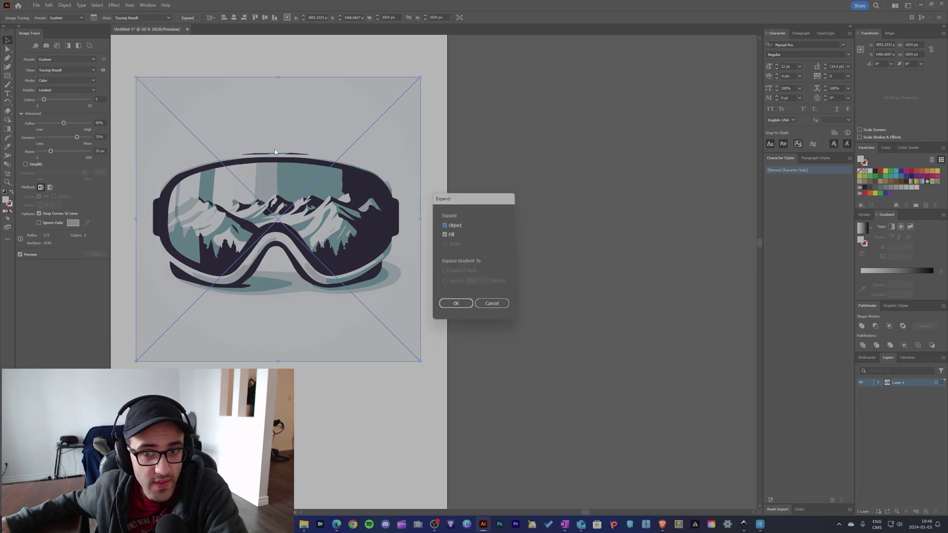
click(455, 304)
- Ungroup the expanded paths and select the light background square
right_click(291, 117)
click(317, 215)
right_click(291, 123)
click(120, 70)
click(139, 78)
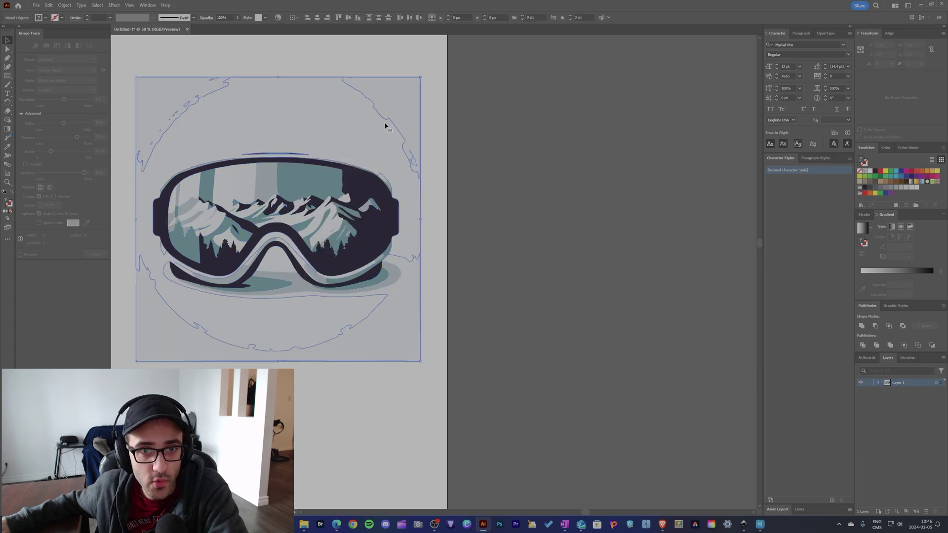
- Delete the background square and the leftover light background shapes
key(Delete)
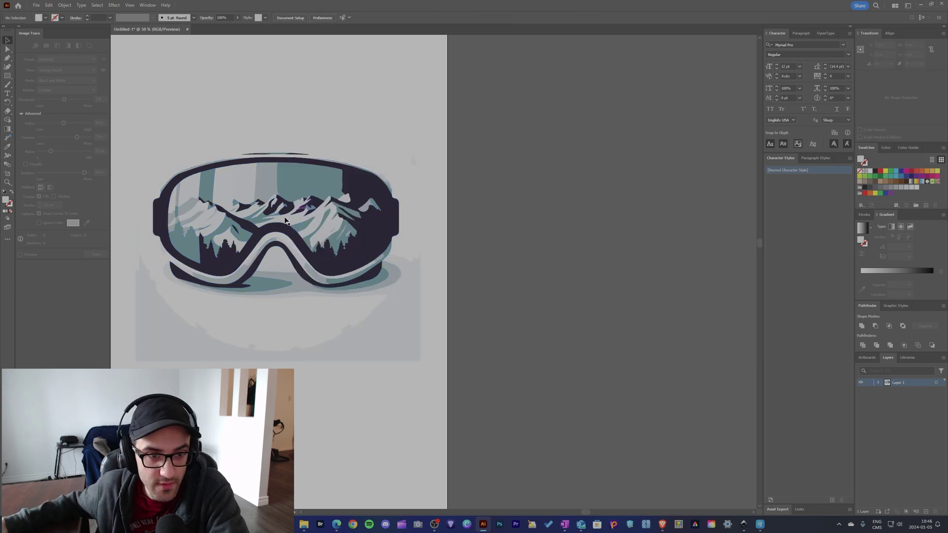
drag(407, 368, 408, 368)
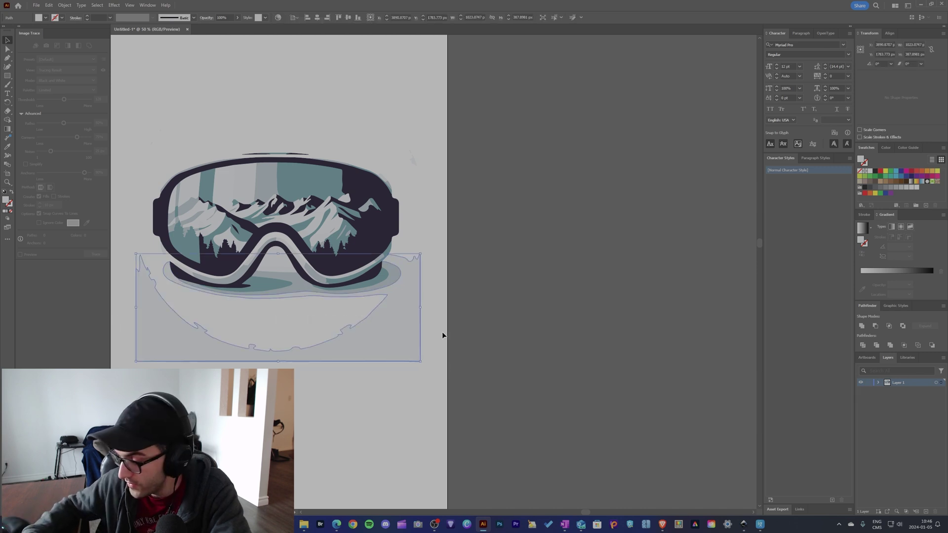
key(Delete)
scroll(397, 333, left, 5)
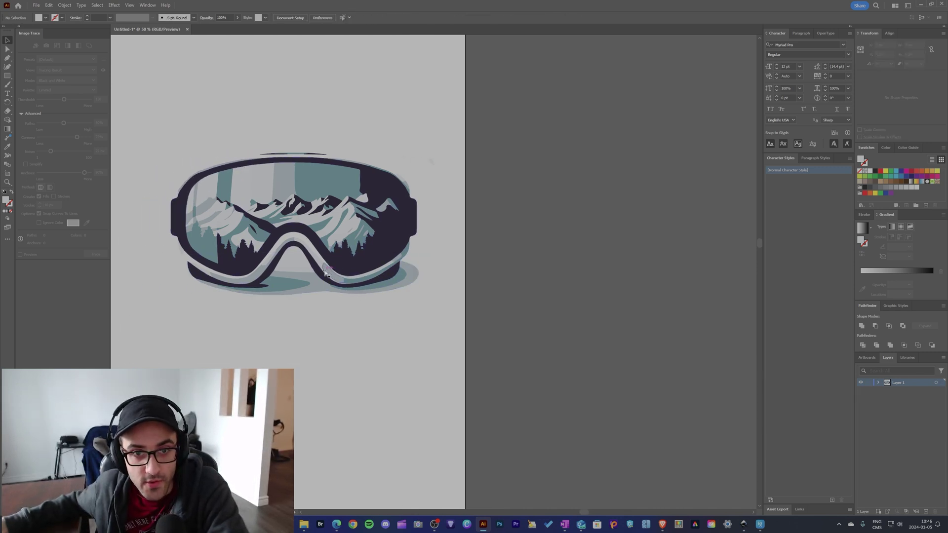
- Move the goggle artwork up and left, then view it at 100% zoom
drag(227, 129, 509, 301)
drag(436, 248, 371, 145)
key(ctrl+shift+a)
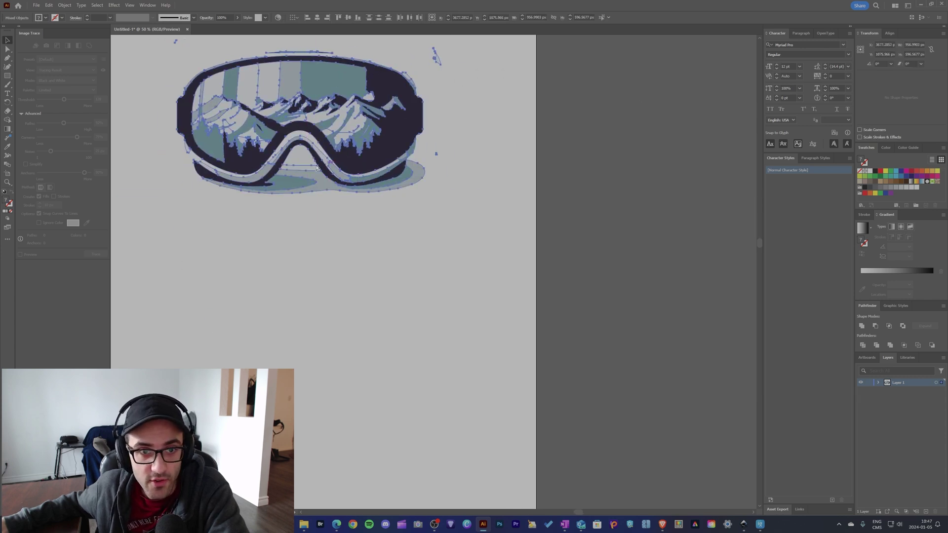
key(ctrl+1)
scroll(444, 227, left, 2)
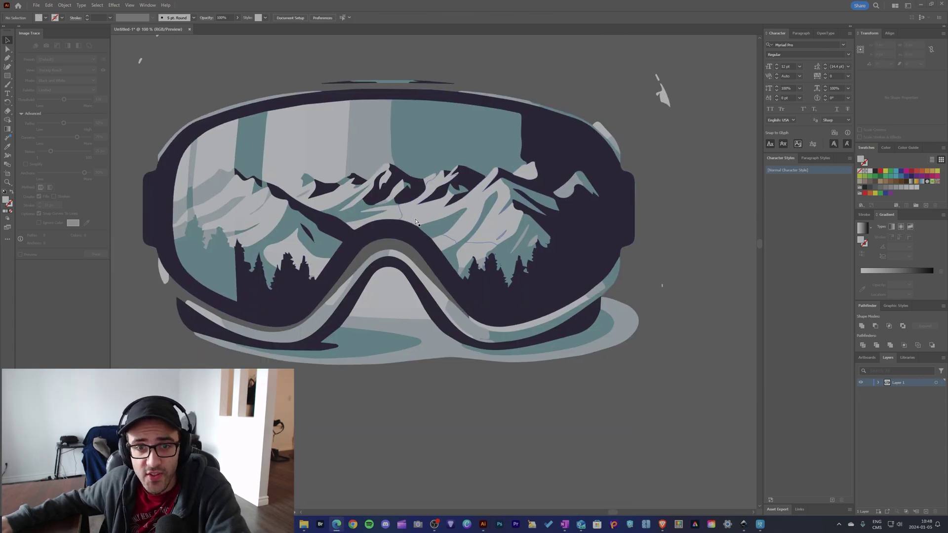
scroll(414, 219, down, 2)
scroll(375, 205, up, 3)
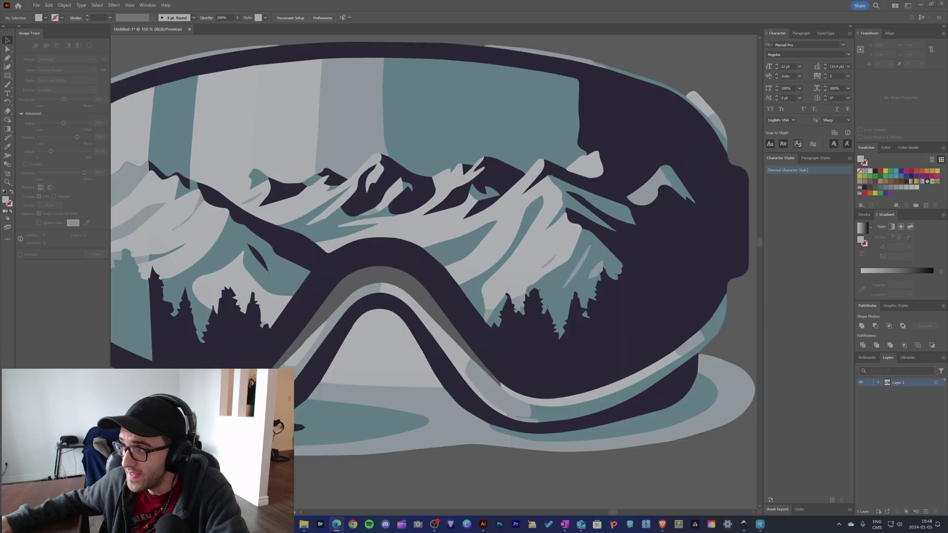
- Reposition the browser window showing the SVG, then return to Illustrator
key(alt+Tab)
drag(756, 126, 614, 137)
key(alt+Tab)
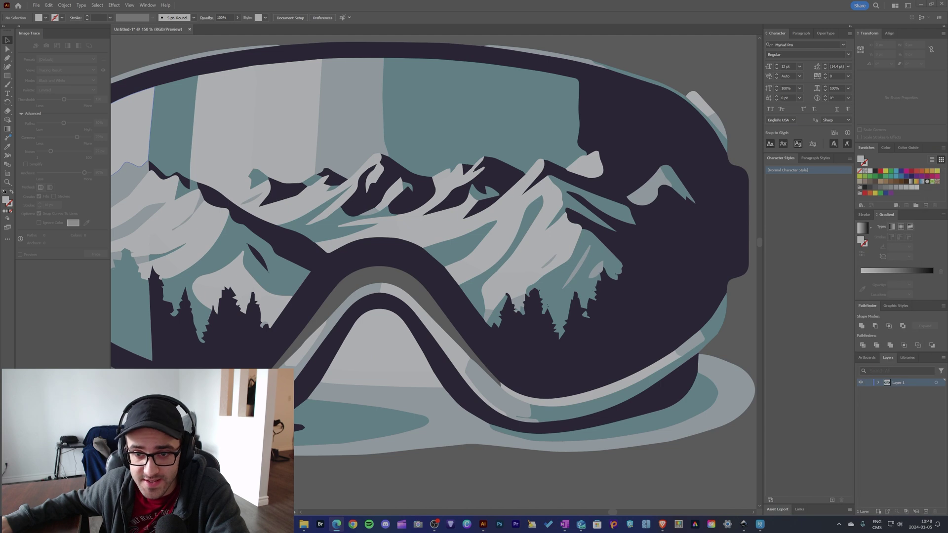
- Zoom out, back to 100%, and scroll around to inspect the expanded goggles paths
scroll(278, 200, left, 3)
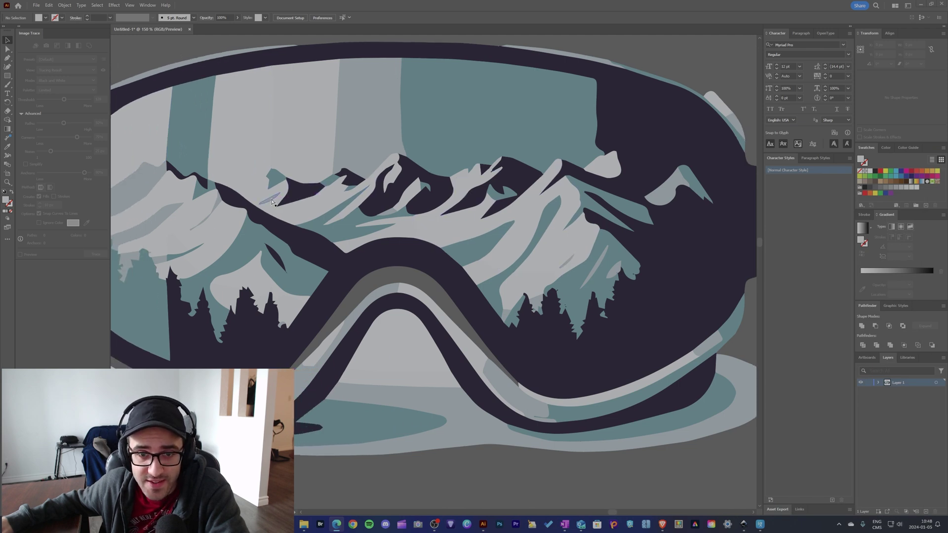
key(ctrl+0)
key(ctrl+1)
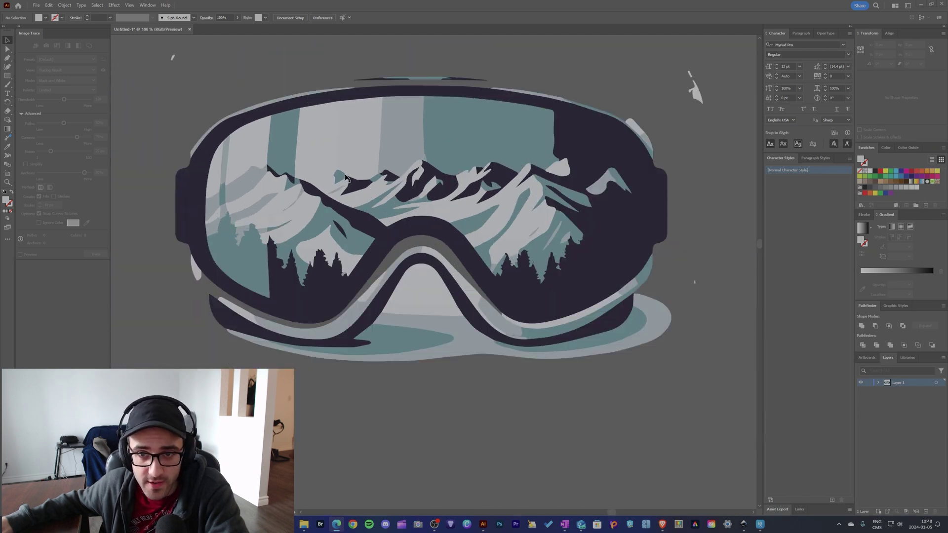
scroll(589, 218, up, 2)
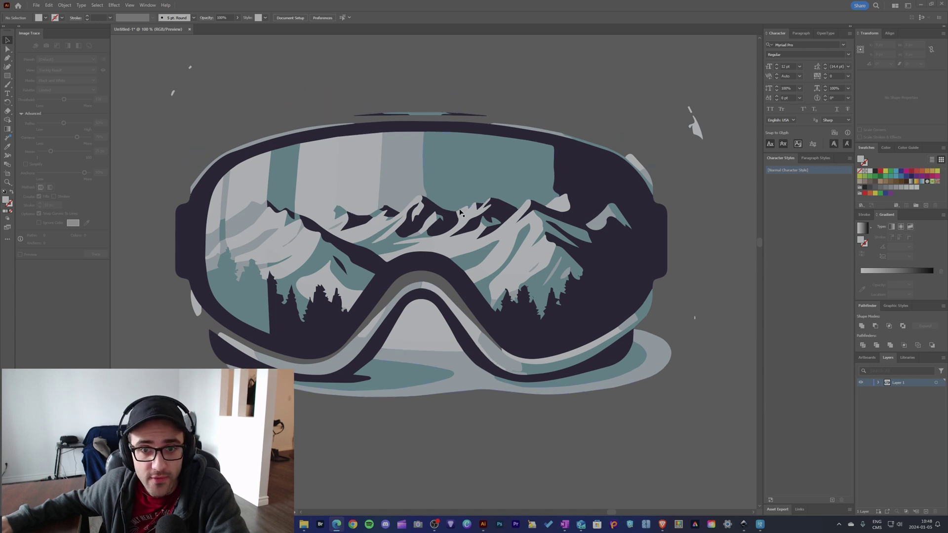
scroll(381, 369, up, 2)
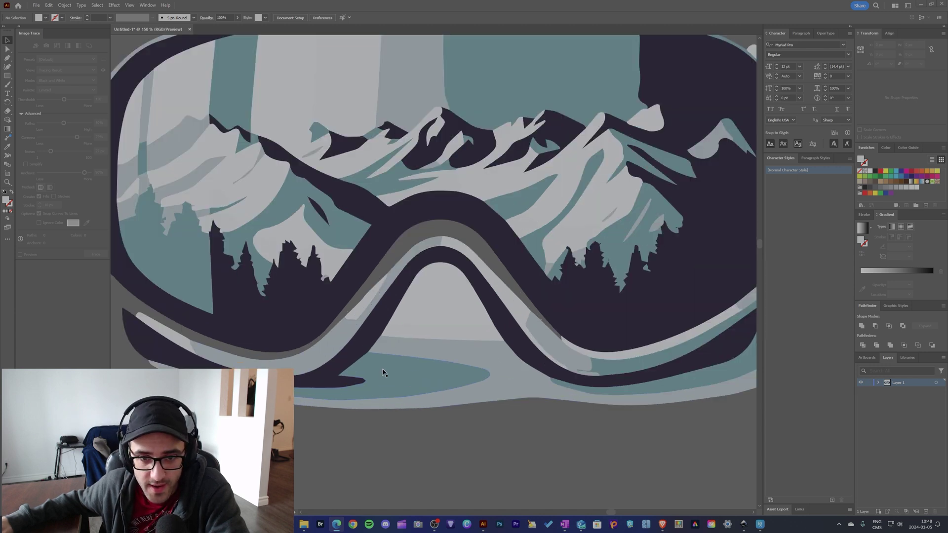
scroll(504, 303, down, 2)
scroll(515, 291, up, 1)
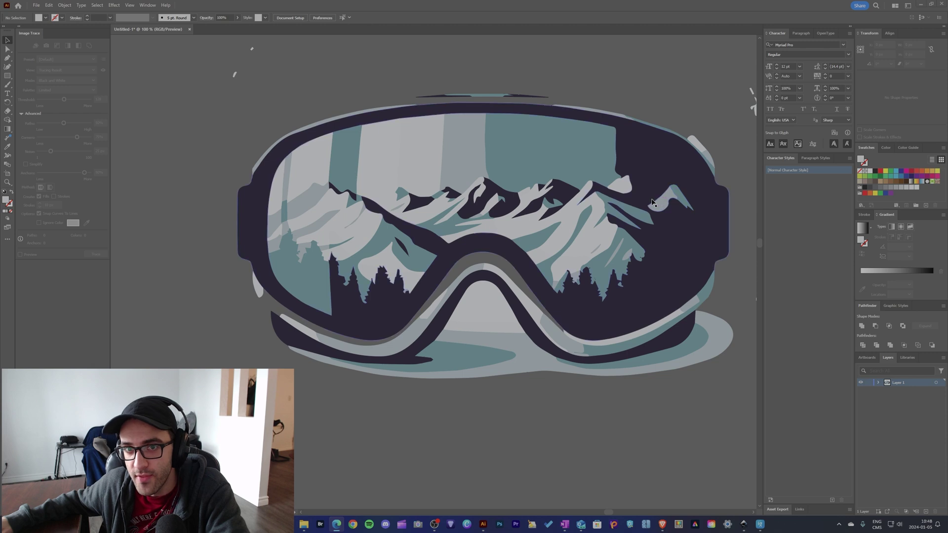
scroll(650, 199, down, 10)
scroll(650, 201, up, 20)
scroll(651, 200, down, 6)
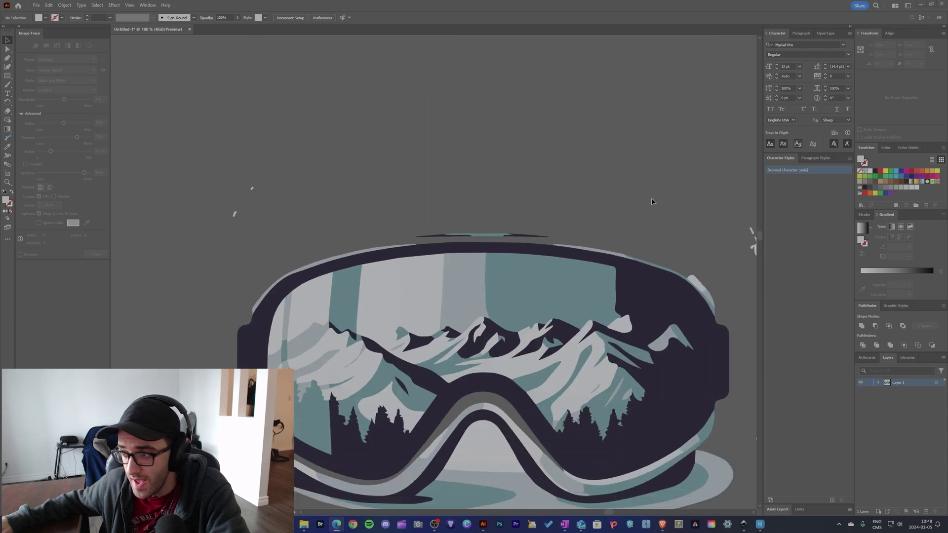
scroll(655, 263, down, 1)
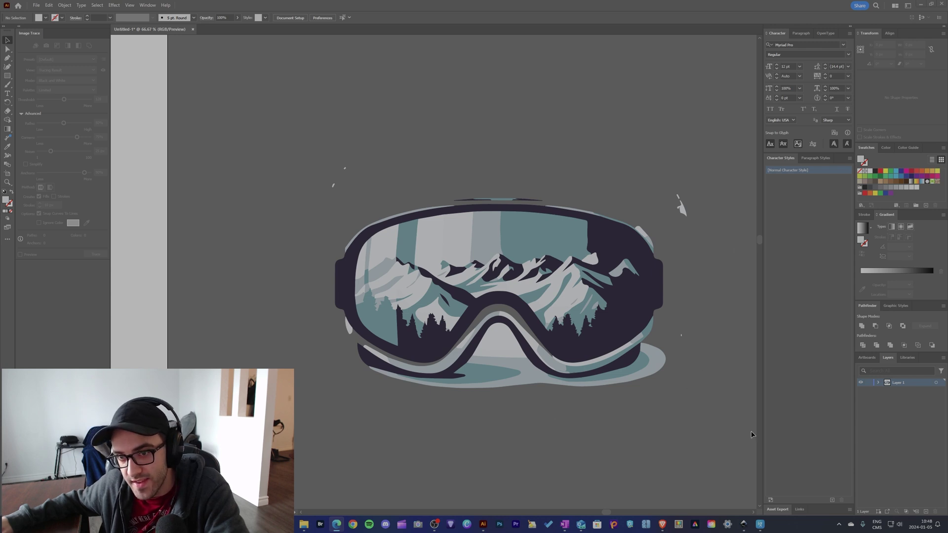
drag(947, 123, 585, 96)
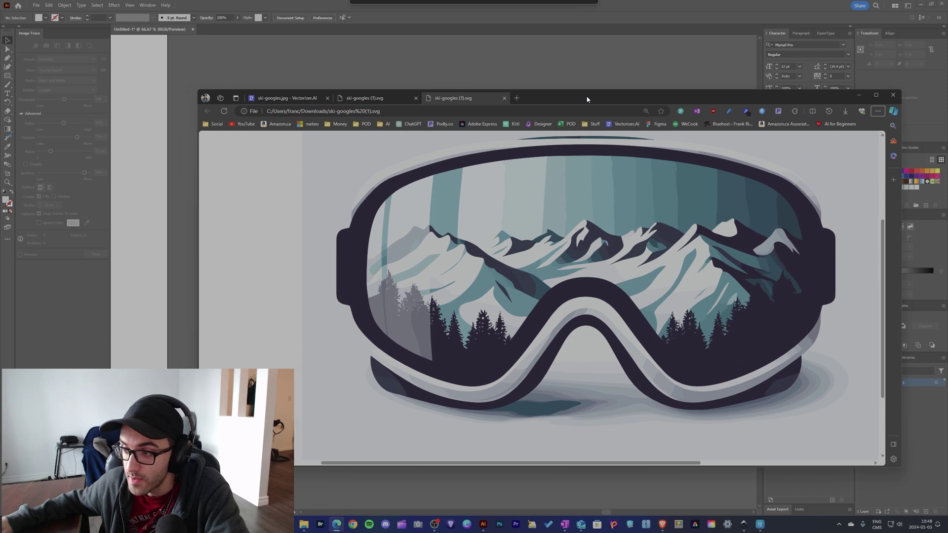
scroll(629, 200, down, 2)
scroll(638, 207, up, 2)
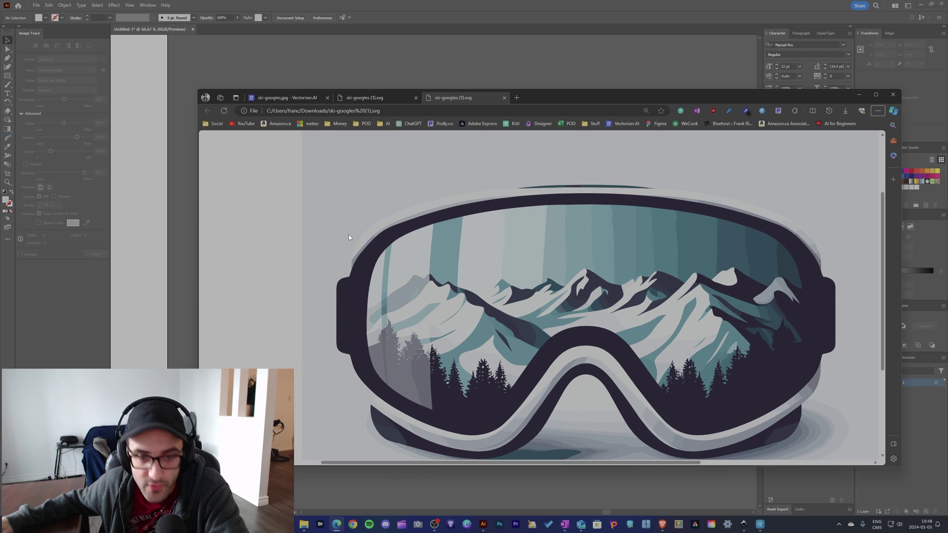
scroll(404, 346, down, 2)
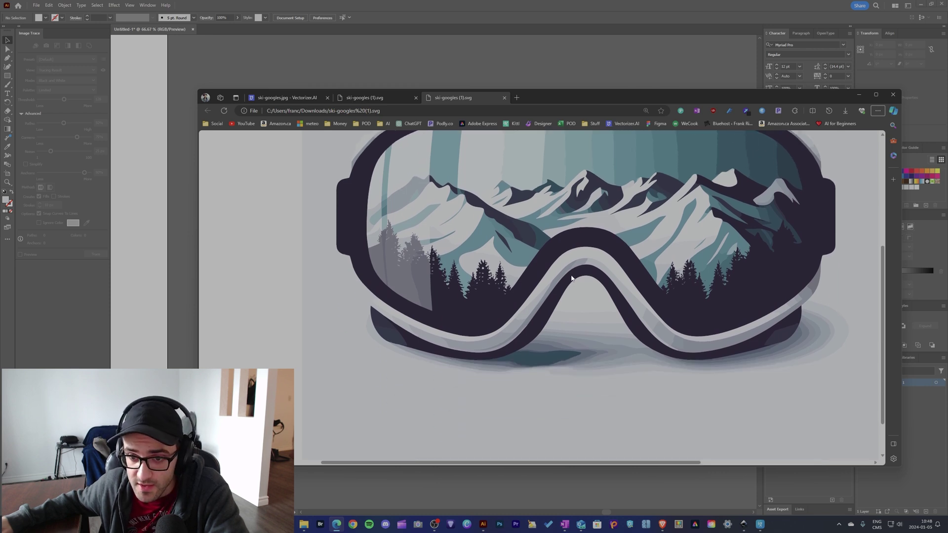
drag(592, 91, 607, 106)
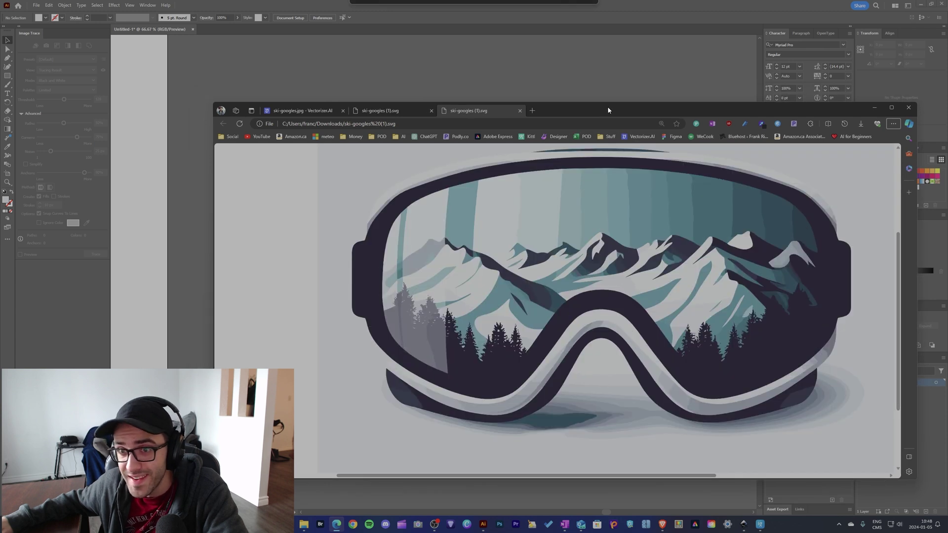
click(299, 111)
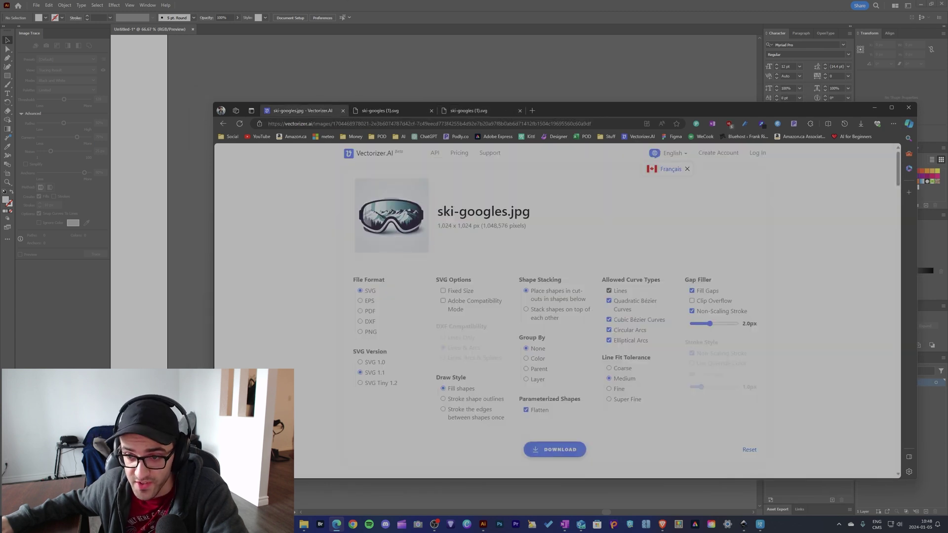
scroll(650, 278, down, 1)
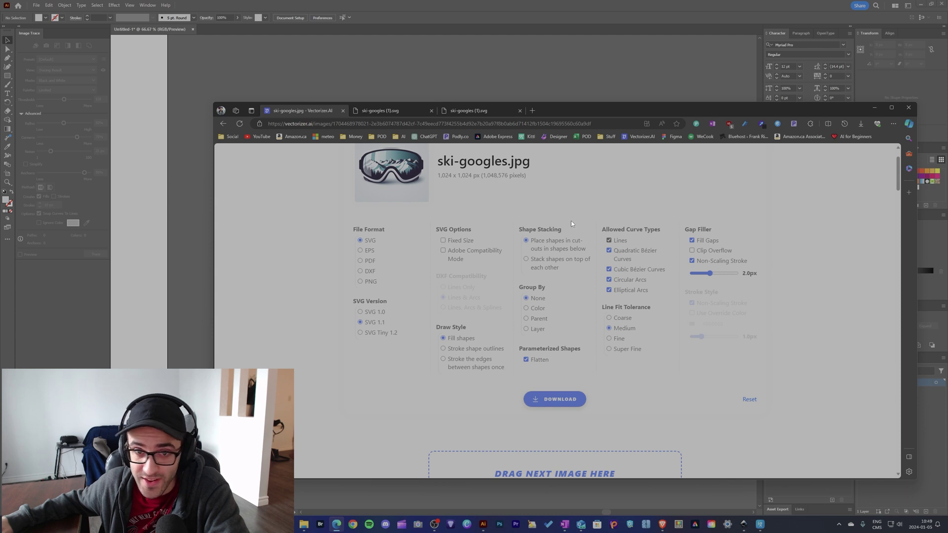
click(479, 112)
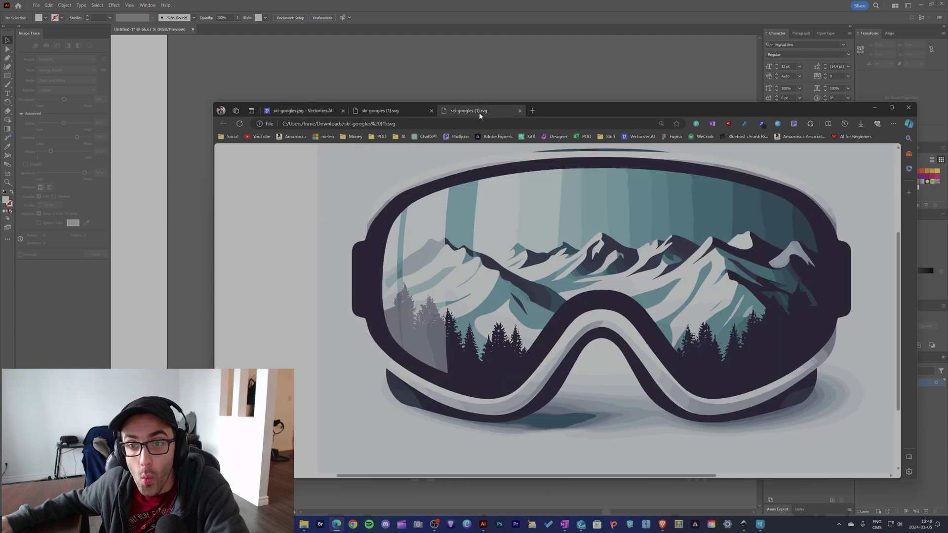
click(521, 3)
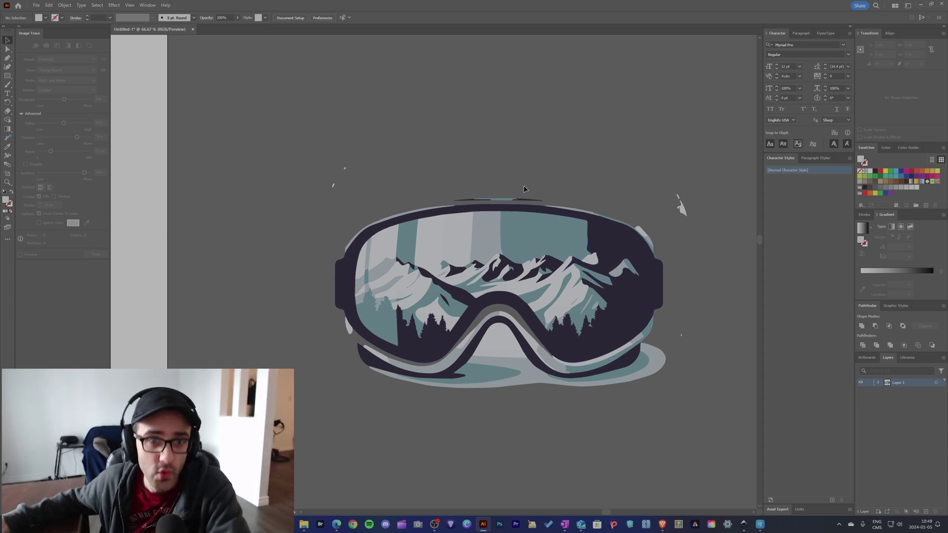
- Bring the Edge window with ski-googles (1).svg in front of Illustrator
click(334, 526)
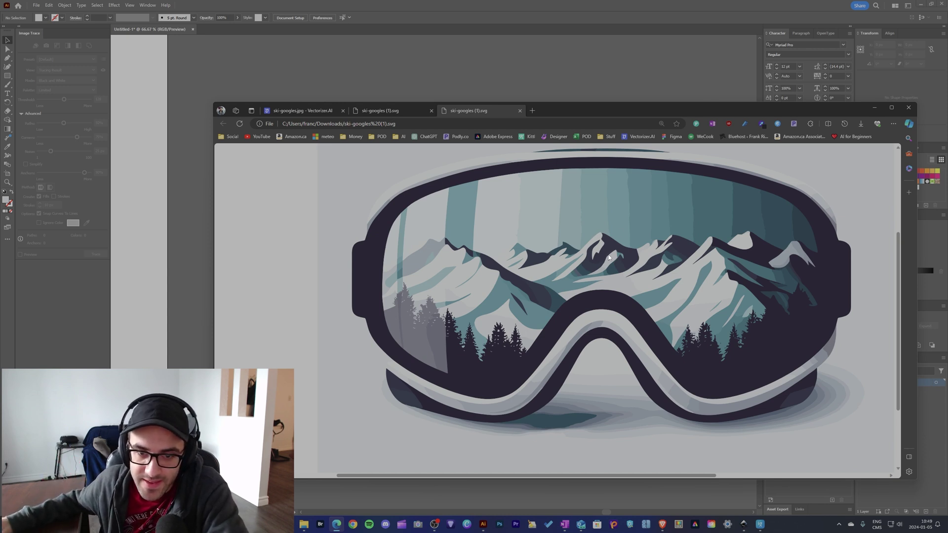
drag(611, 117, 573, 111)
scroll(666, 256, up, 1)
scroll(667, 257, down, 1)
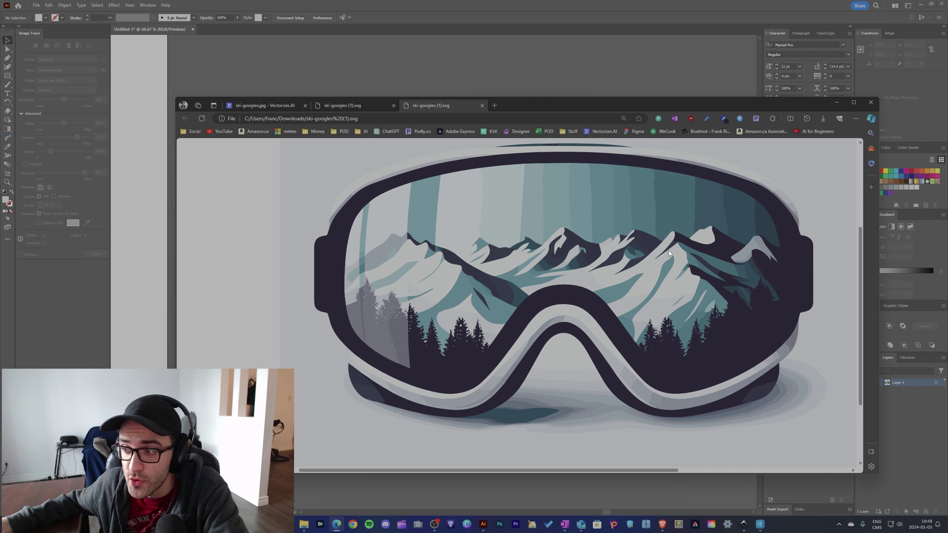
scroll(662, 251, up, 1)
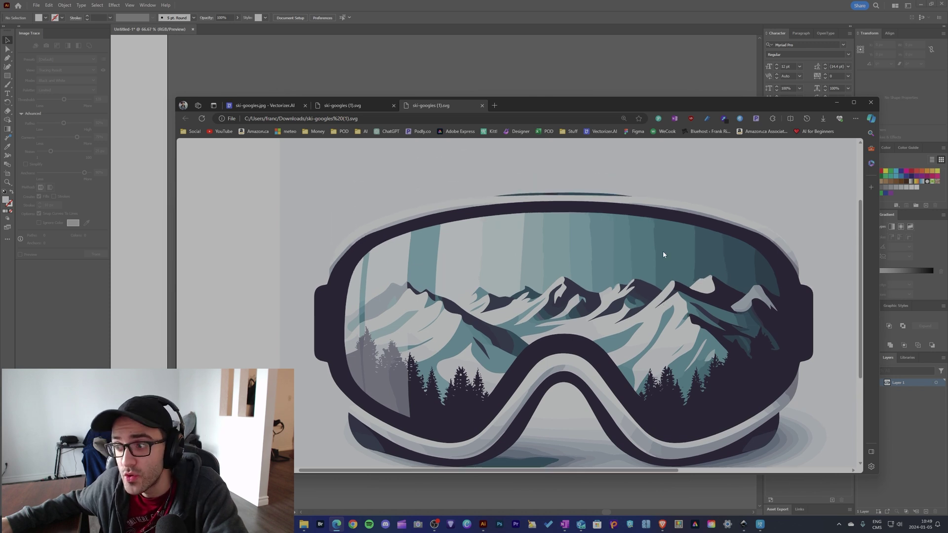